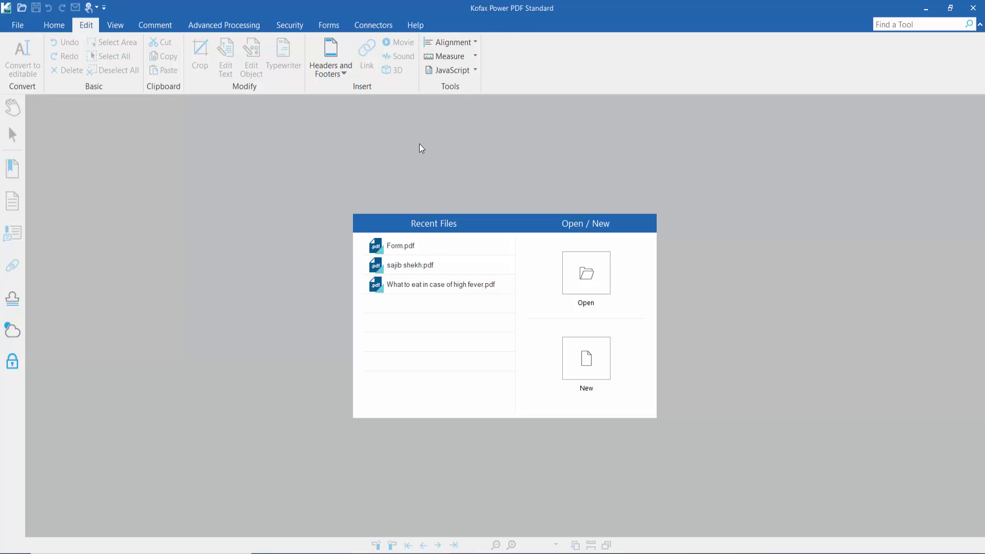
# Open Form.pdf from Recent Files with page thumbnails shown, zoomed to 50%, and the Forms tools displayed
pyautogui.click(398, 246)
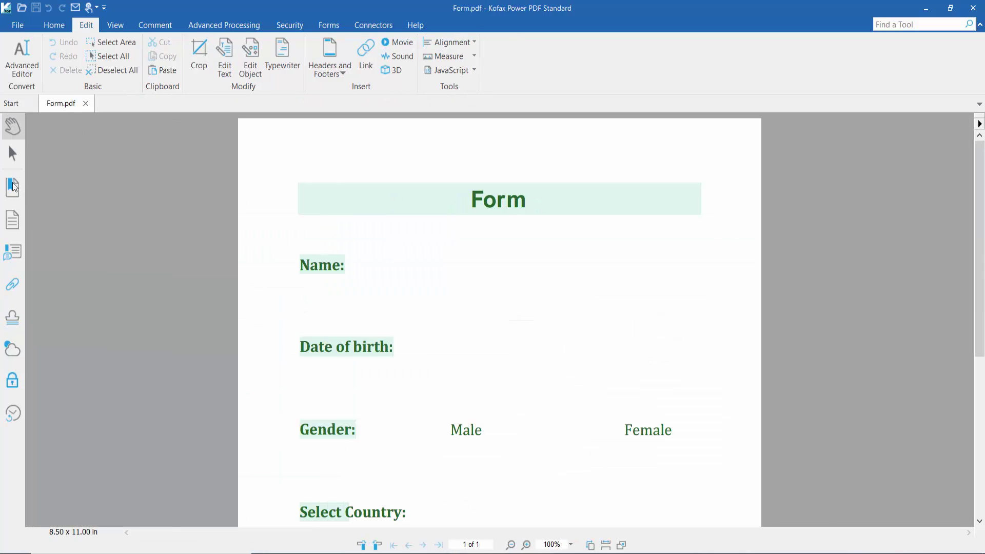
pyautogui.click(12, 219)
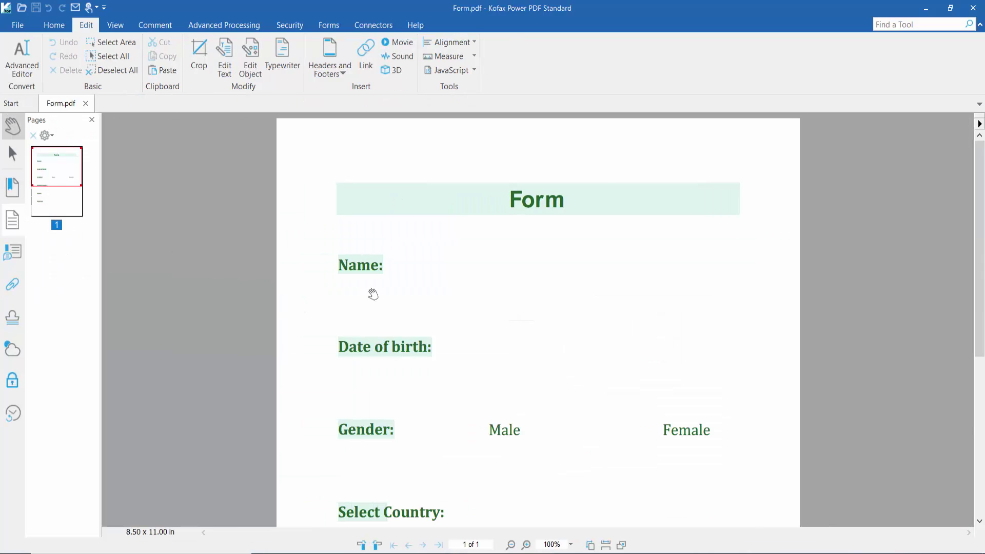
pyautogui.hotkey('ctrl', '-')
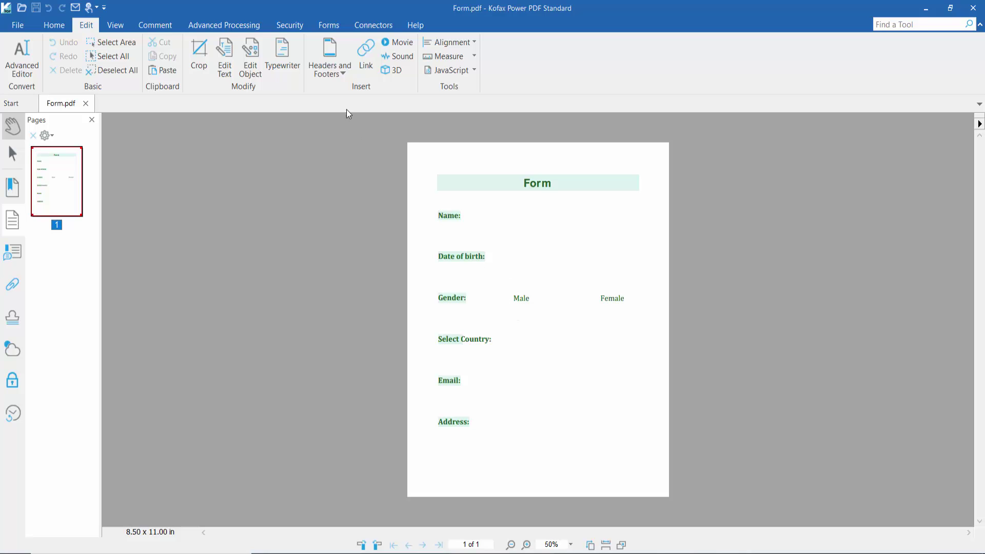
pyautogui.click(327, 26)
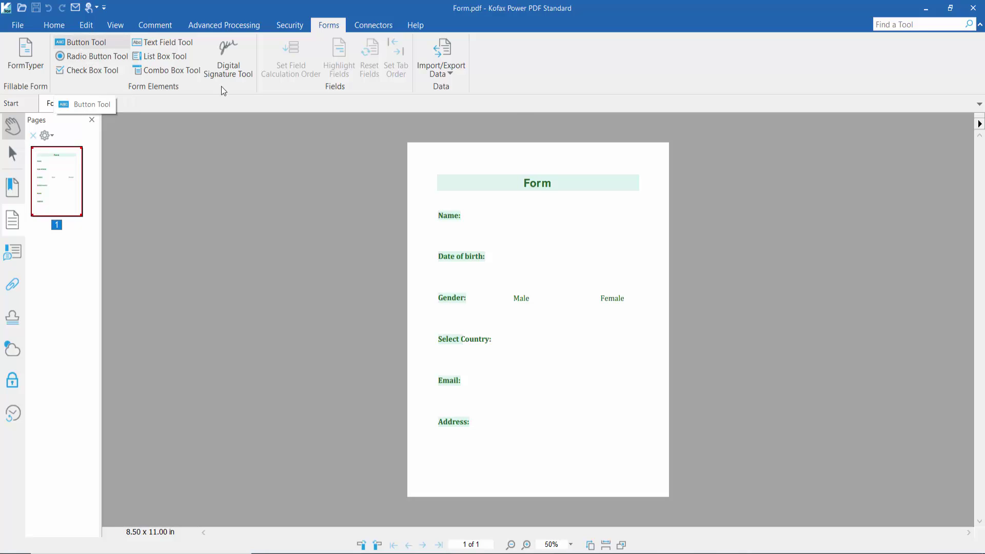
# At 75% zoom, draw a text field to the right of the Name: label
pyautogui.scroll(1, 615, 238)
pyautogui.scroll(2, 556, 224)
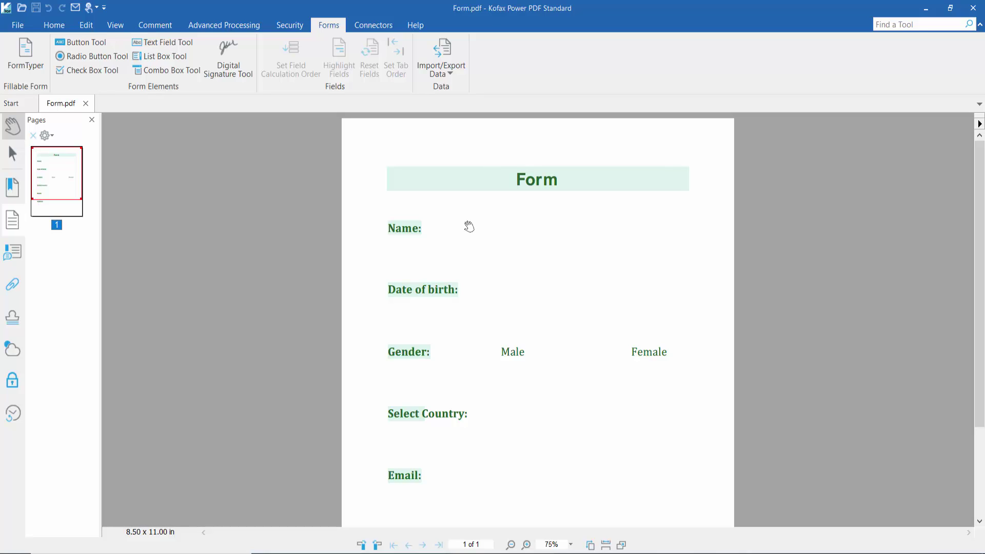
pyautogui.click(162, 44)
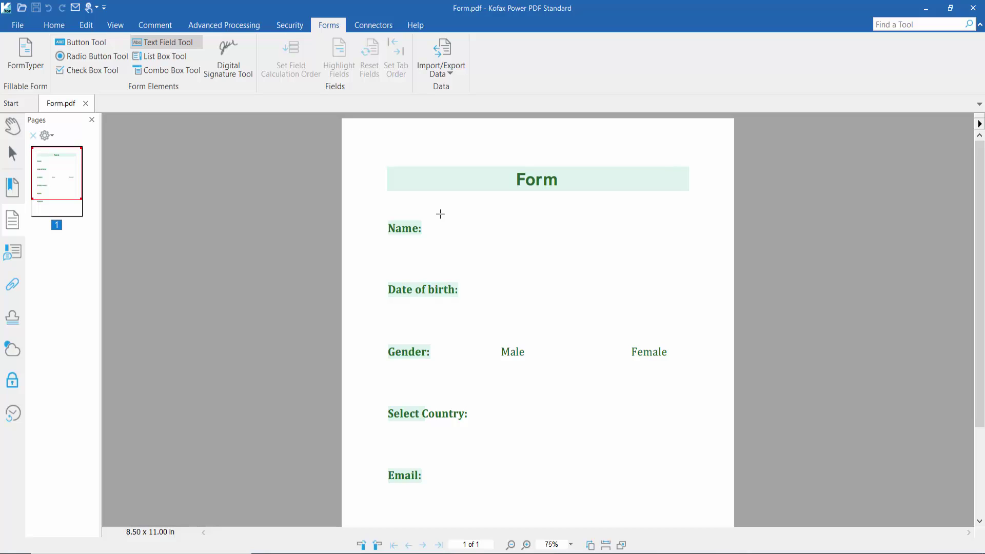
pyautogui.moveTo(438, 210); pyautogui.dragTo(653, 244)
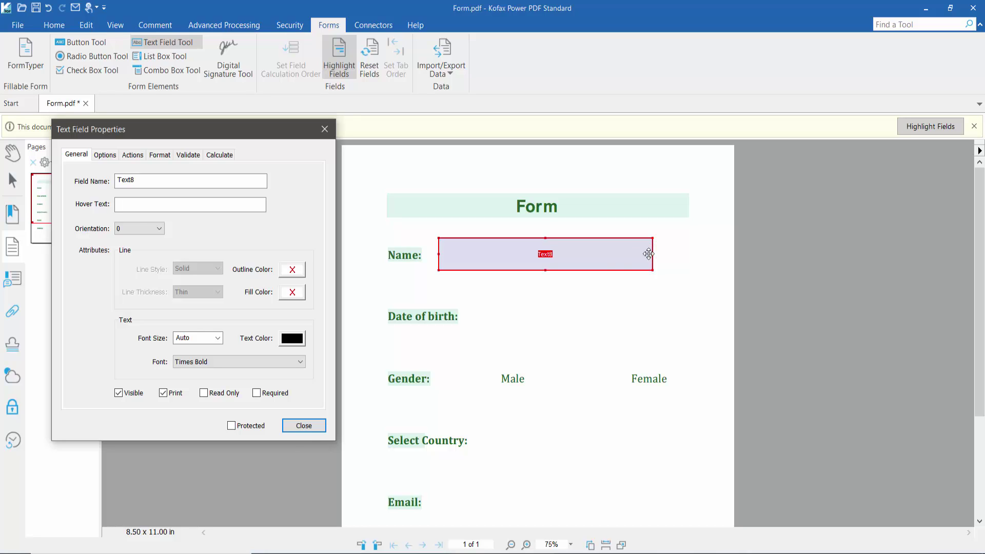
# Reopen the Text8 field's properties and give it a teal outline
pyautogui.click(304, 425)
pyautogui.rightClick(513, 252)
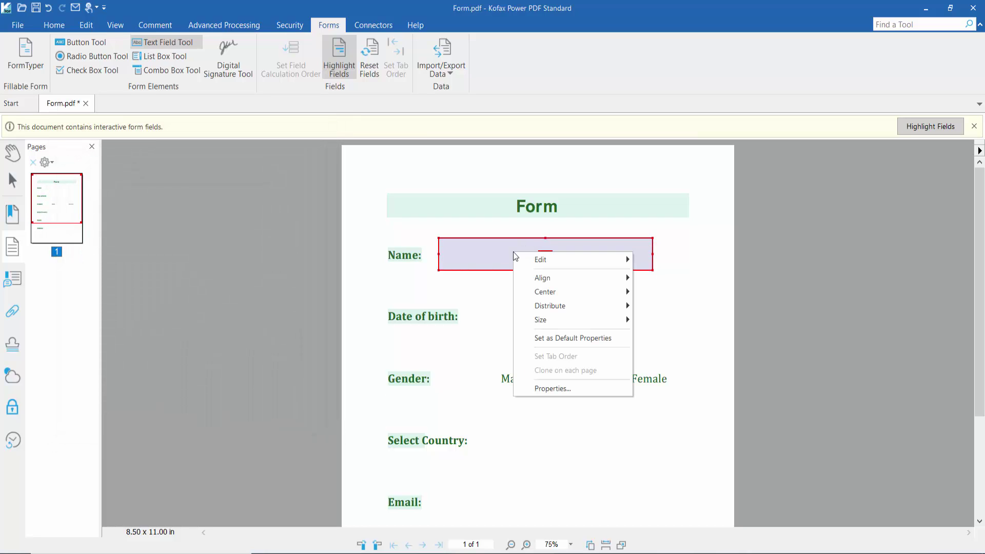
pyautogui.click(567, 386)
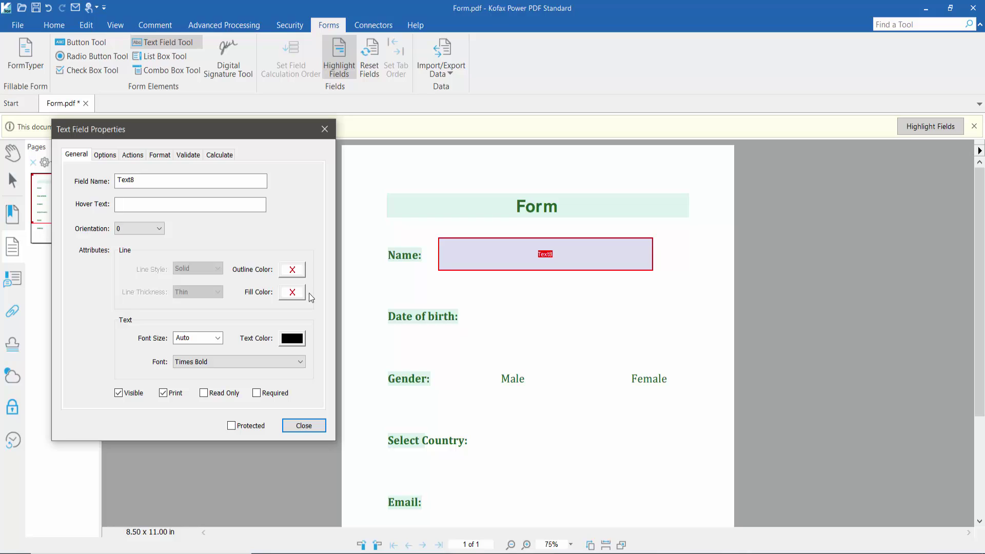
pyautogui.moveTo(137, 179); pyautogui.dragTo(115, 179)
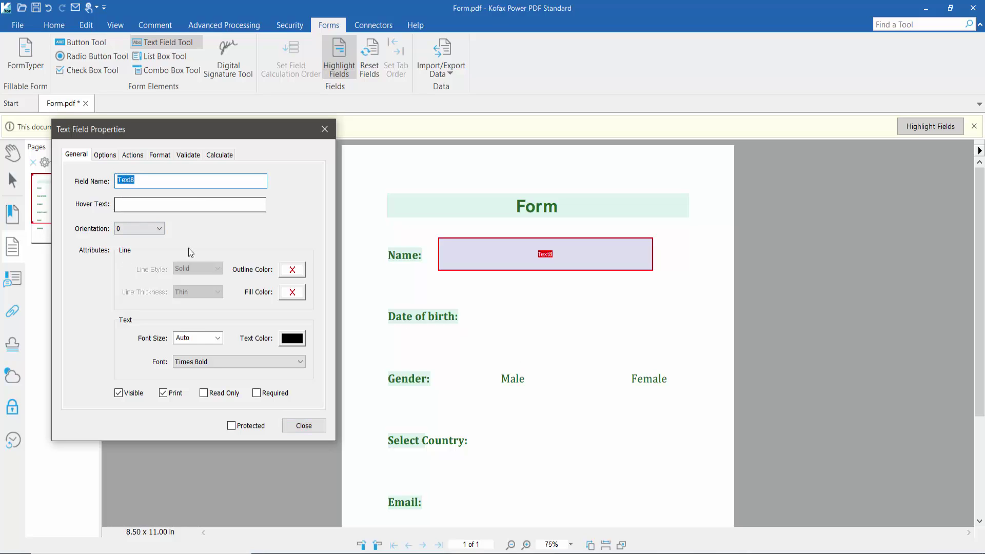
pyautogui.click(292, 271)
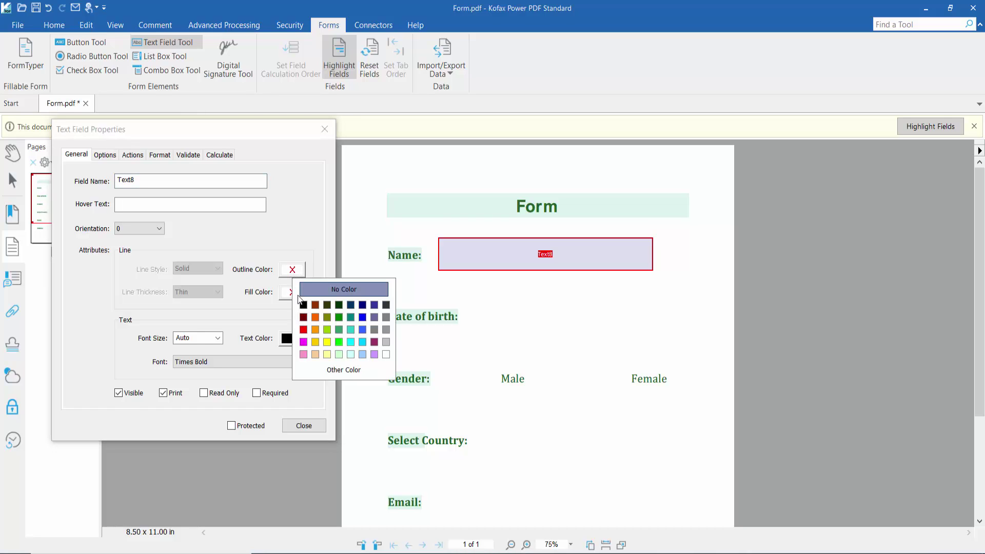
pyautogui.click(350, 318)
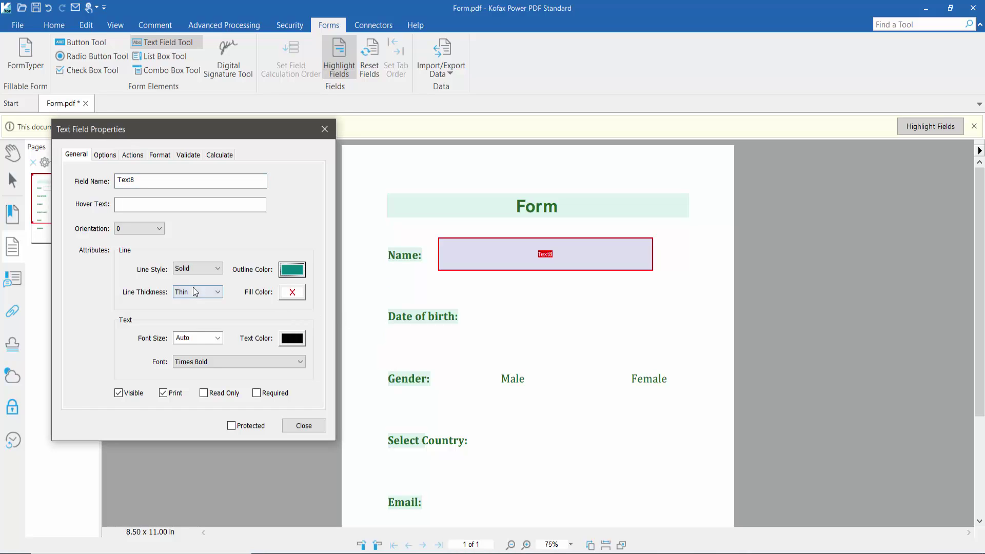
# Keep a Solid outline at Medium thickness, fill white, and font size Auto
pyautogui.click(200, 273)
pyautogui.click(201, 277)
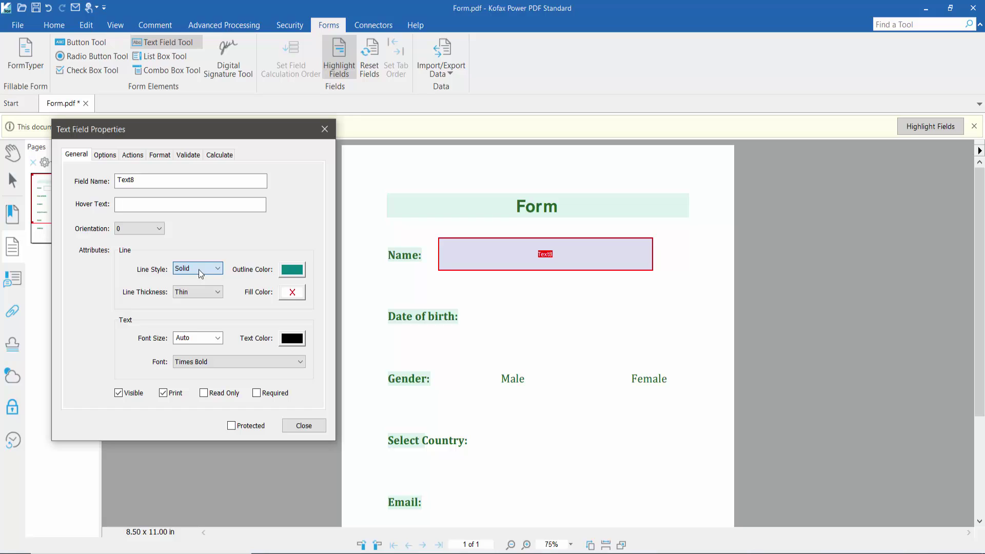
pyautogui.click(202, 301)
pyautogui.click(202, 313)
pyautogui.click(293, 292)
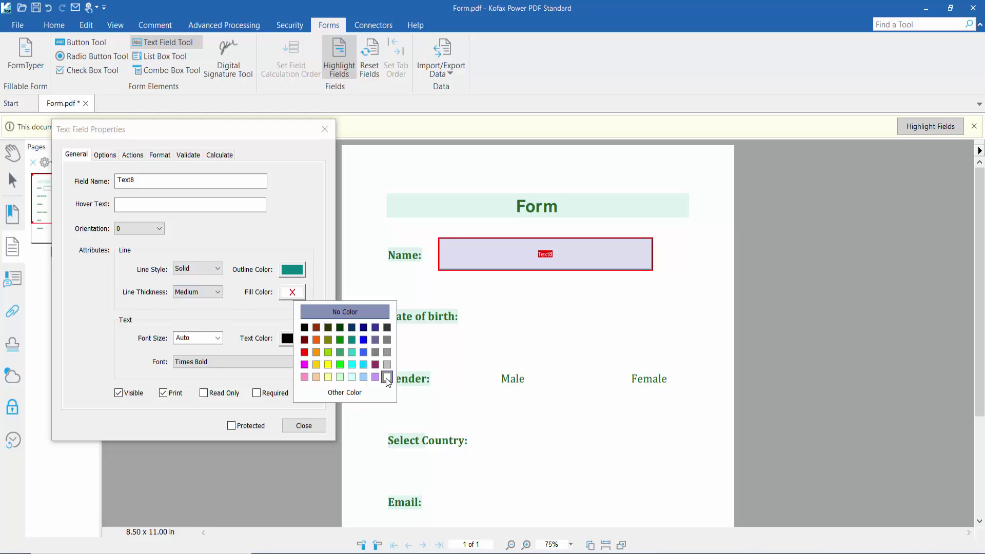
pyautogui.click(386, 377)
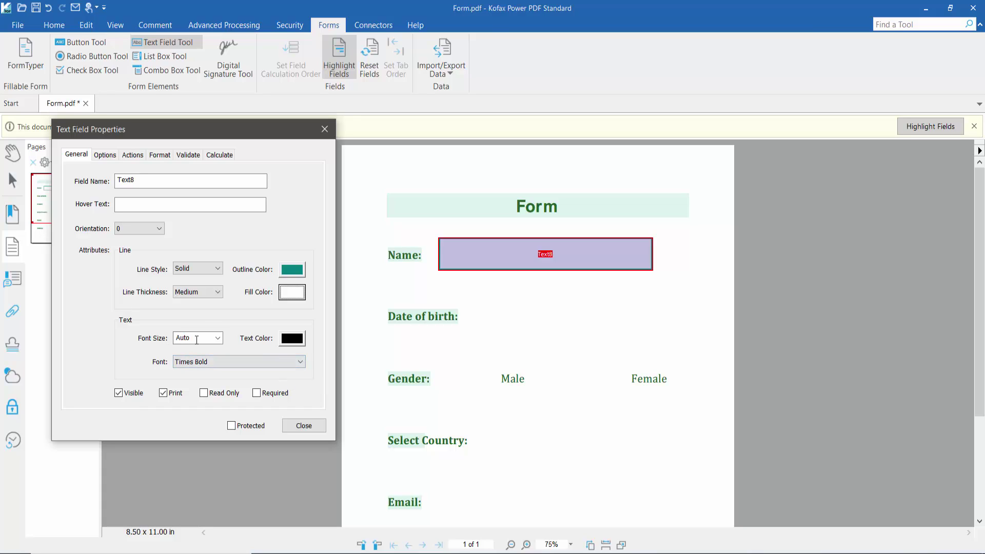
pyautogui.click(218, 338)
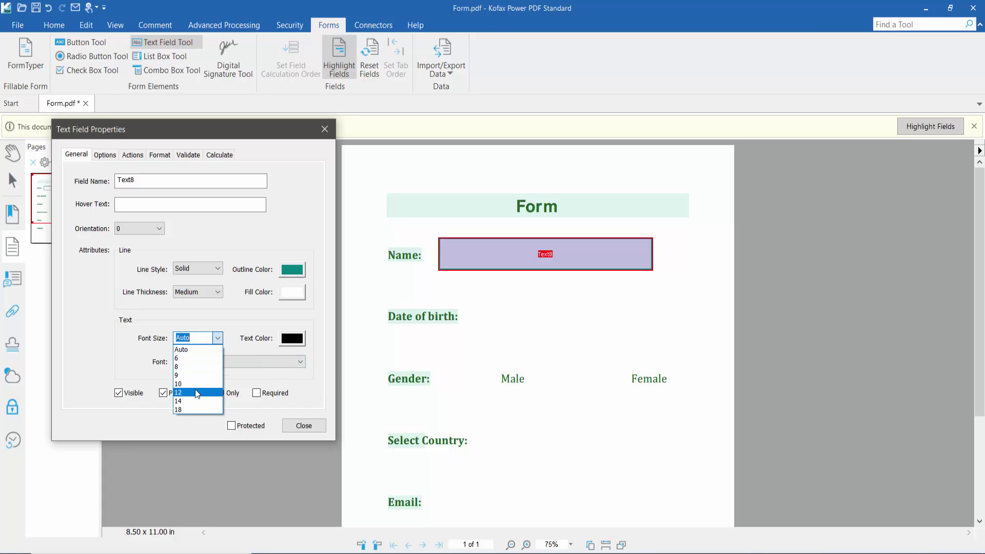
pyautogui.click(218, 345)
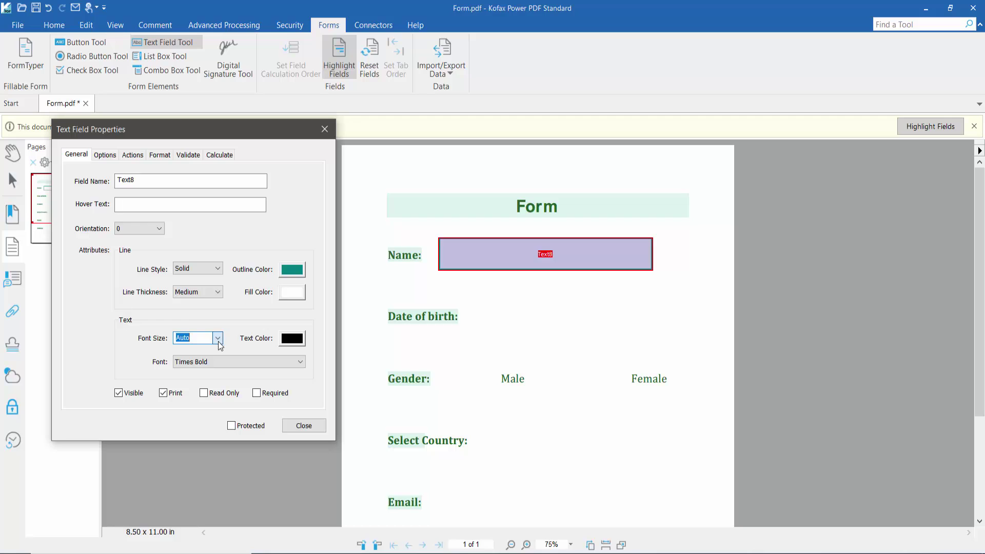
pyautogui.click(288, 339)
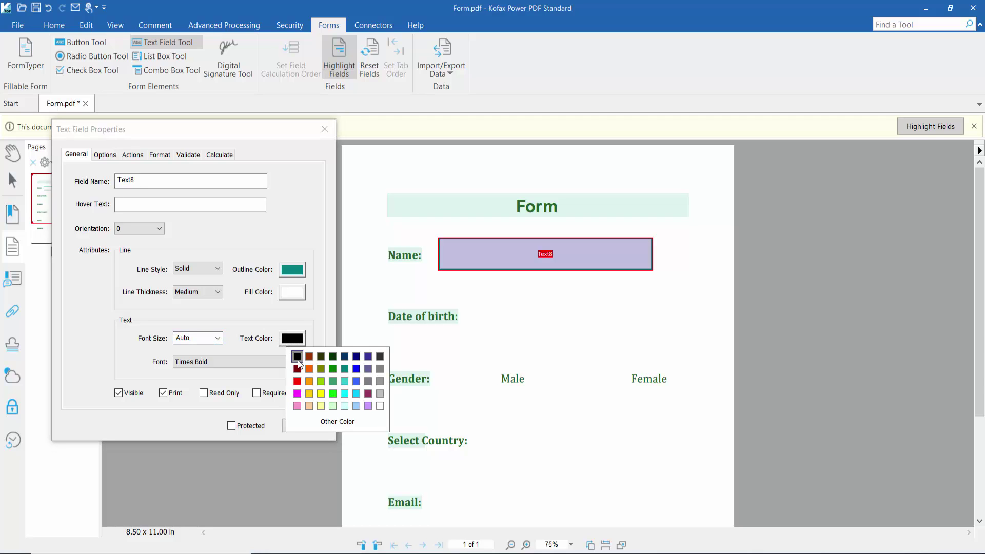
# Leave the Name text colour black and set its font to Arial Bold Italic
pyautogui.click(348, 426)
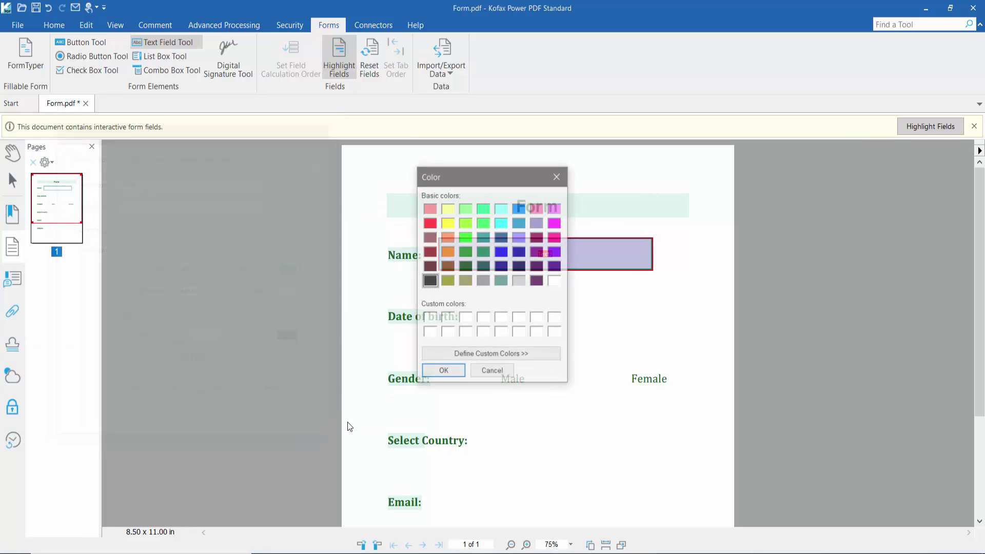
pyautogui.click(503, 354)
pyautogui.moveTo(637, 284)
pyautogui.mouseDown()
pyautogui.moveTo(655, 239)
pyautogui.moveTo(617, 233)
pyautogui.moveTo(634, 274)
pyautogui.mouseUp()
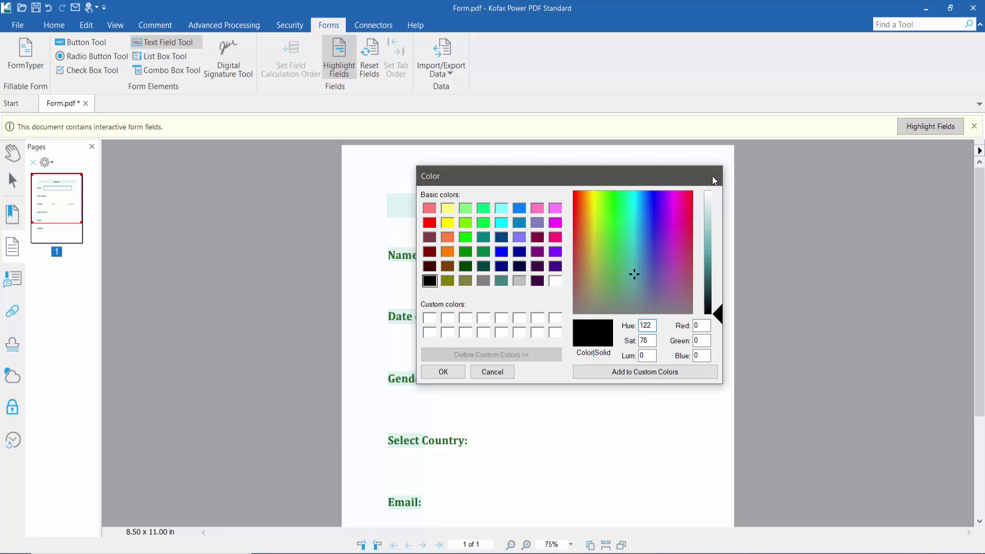
pyautogui.click(711, 176)
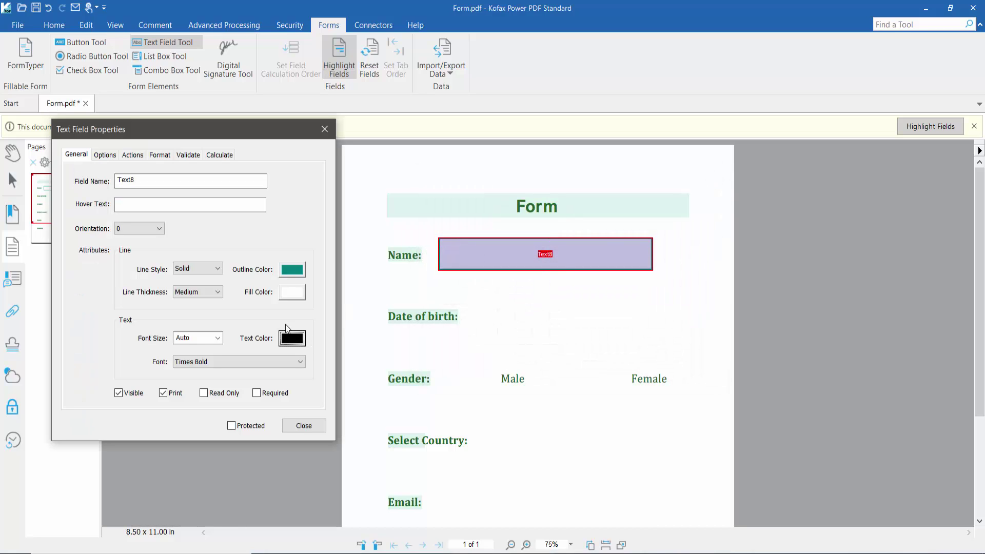
pyautogui.click(220, 362)
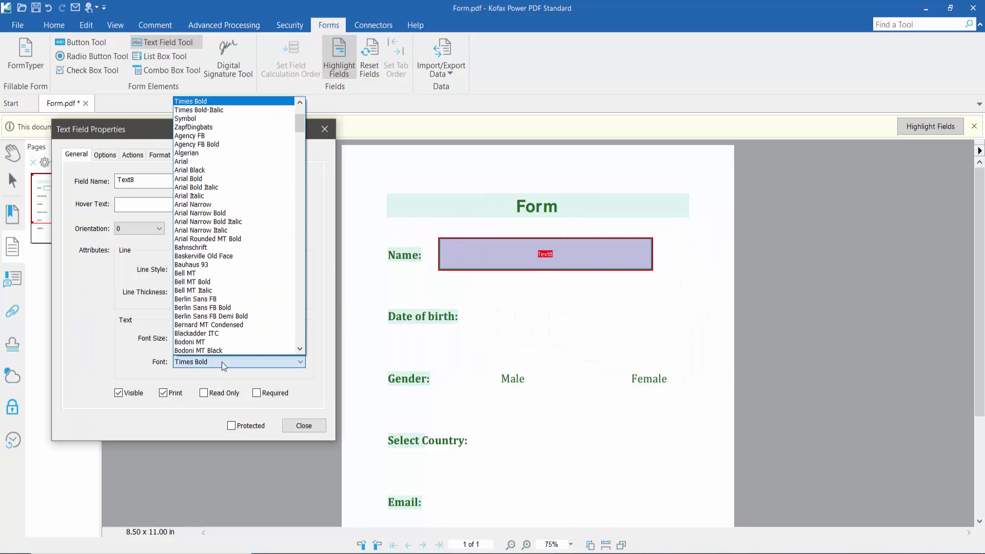
pyautogui.click(209, 187)
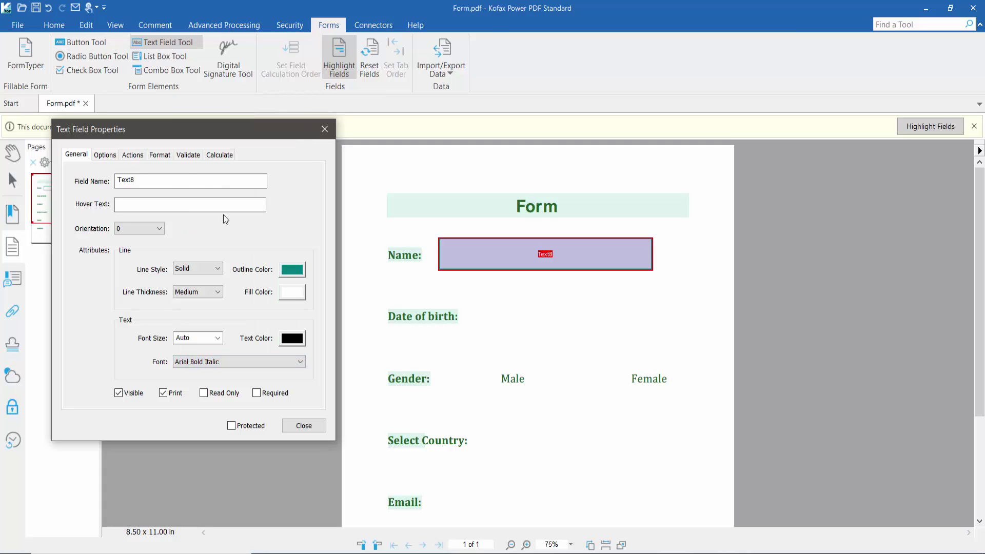
# Set the Name field's text alignment to Center
pyautogui.click(111, 155)
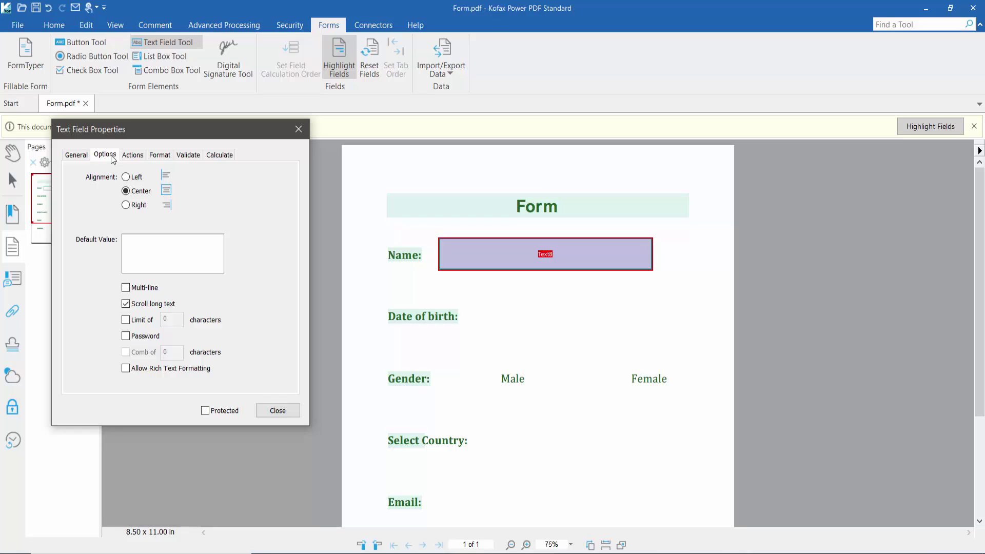
pyautogui.click(126, 177)
pyautogui.click(126, 190)
pyautogui.click(126, 205)
pyautogui.click(127, 192)
# After trying Time, Date and Special, leave the Name field's format at None and close properties
pyautogui.click(131, 155)
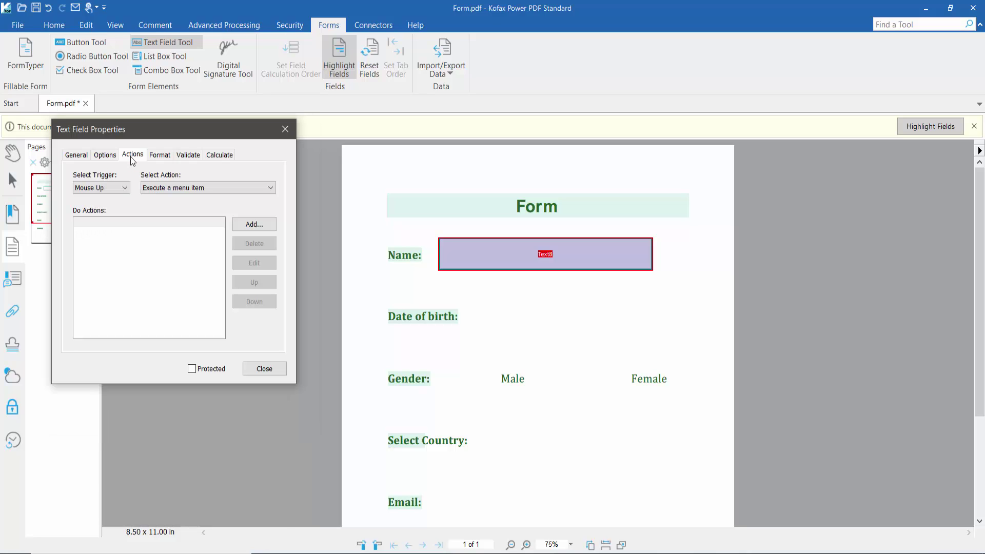
pyautogui.click(161, 155)
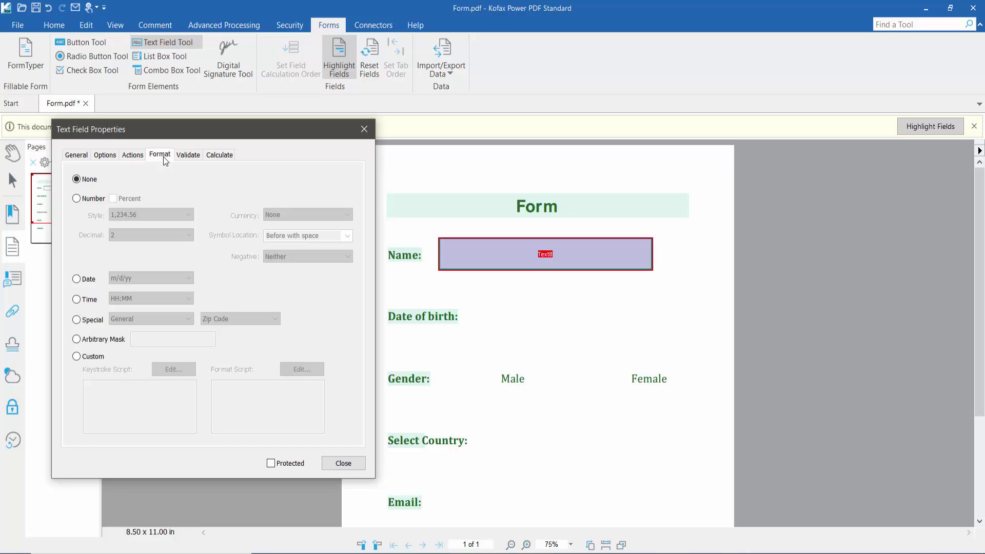
pyautogui.click(76, 300)
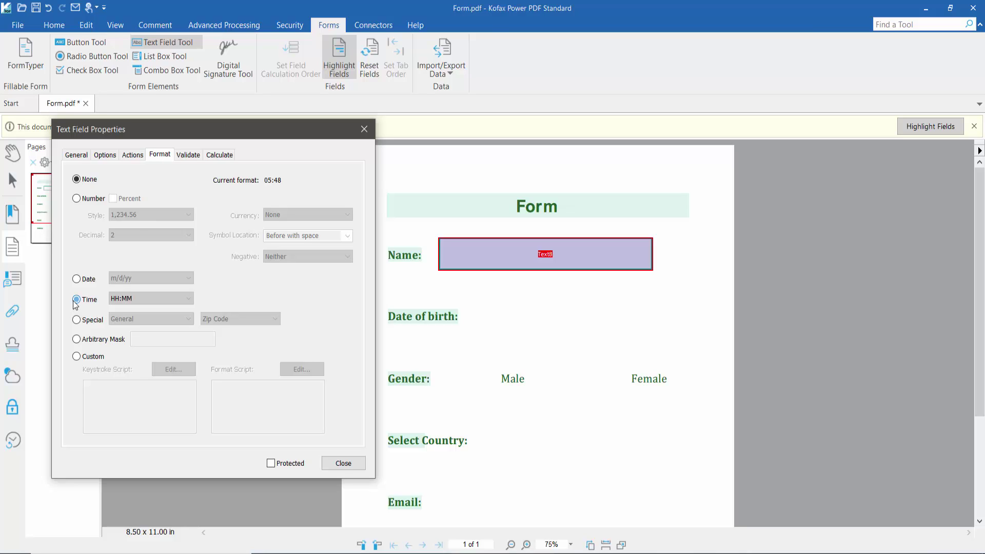
pyautogui.click(76, 279)
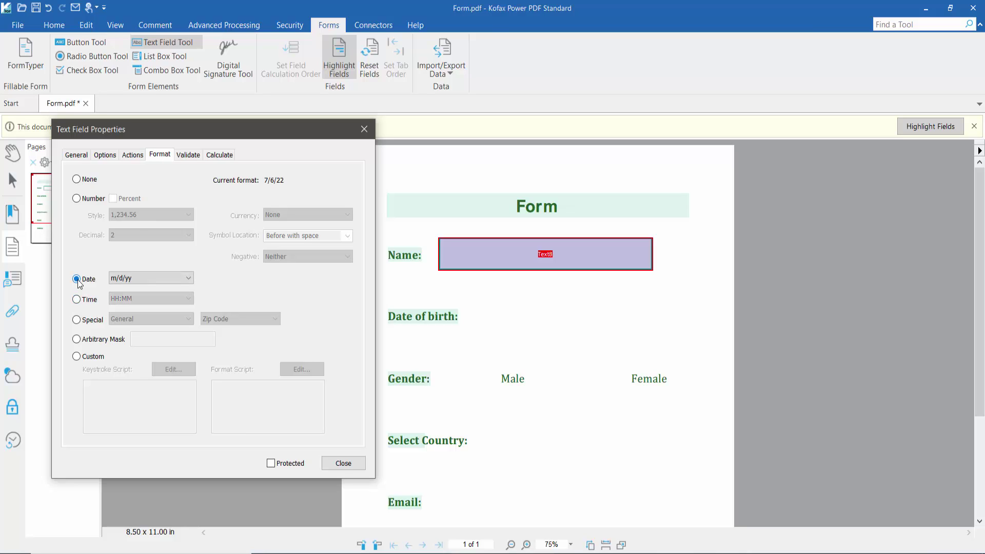
pyautogui.click(77, 320)
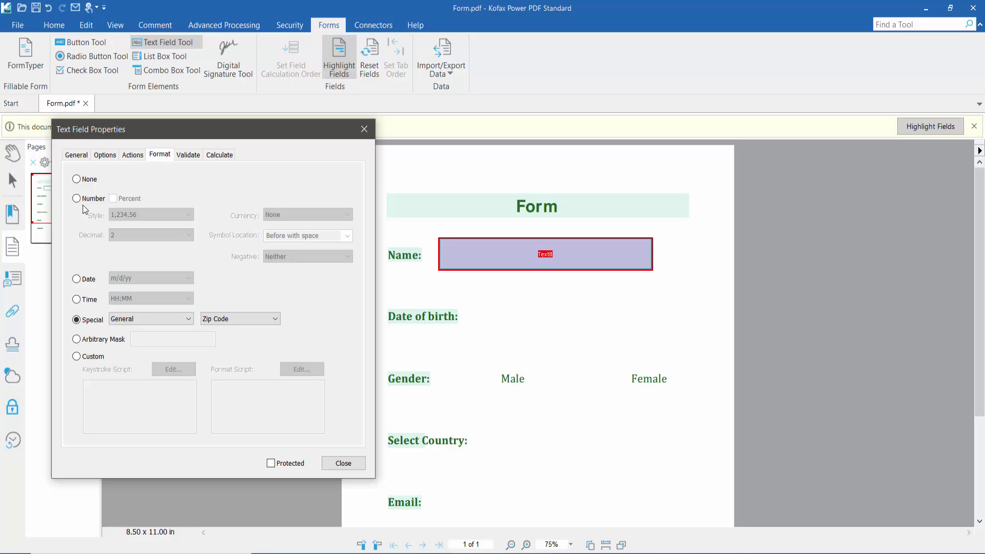
pyautogui.click(76, 180)
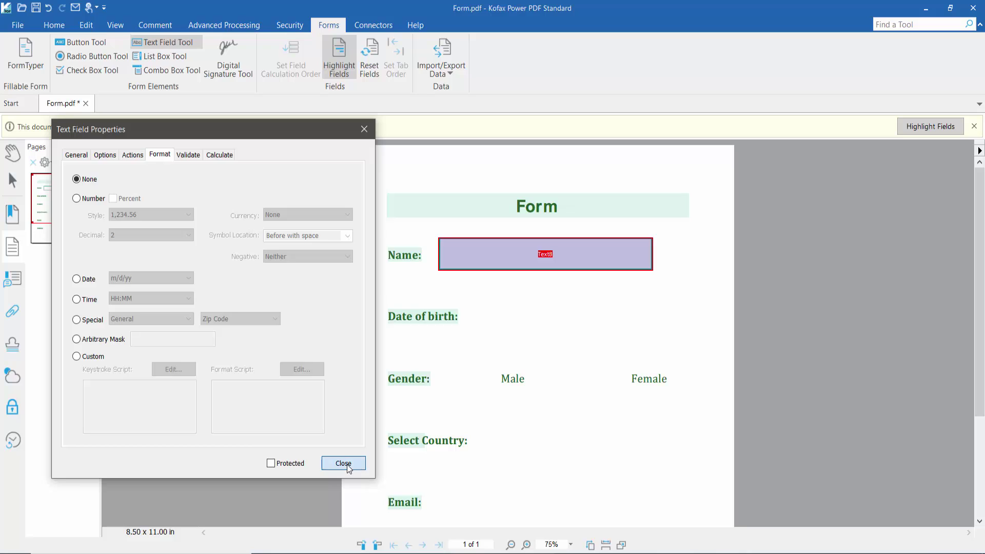
pyautogui.click(343, 464)
# Test the Name field by entering a person's full name with the Hand tool
pyautogui.click(12, 160)
pyautogui.click(507, 261)
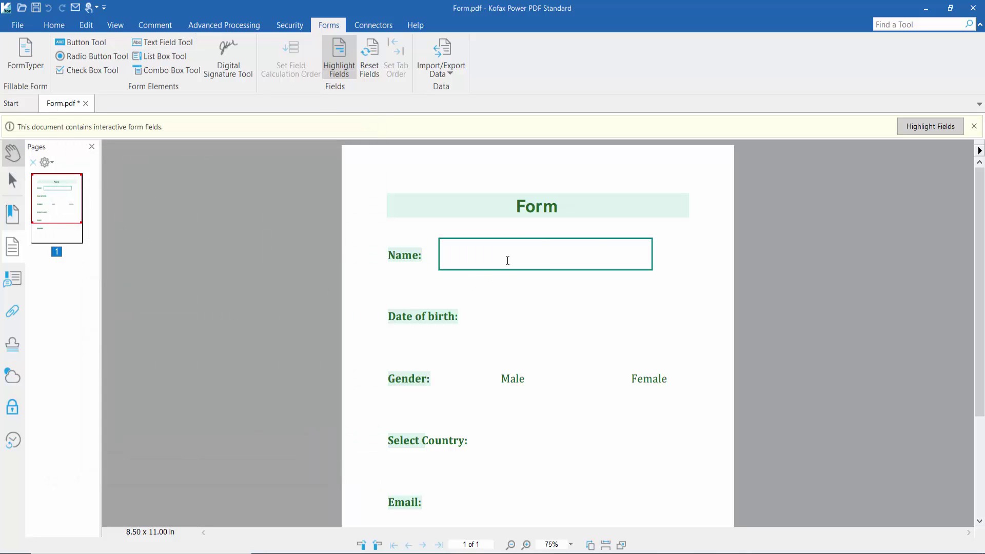
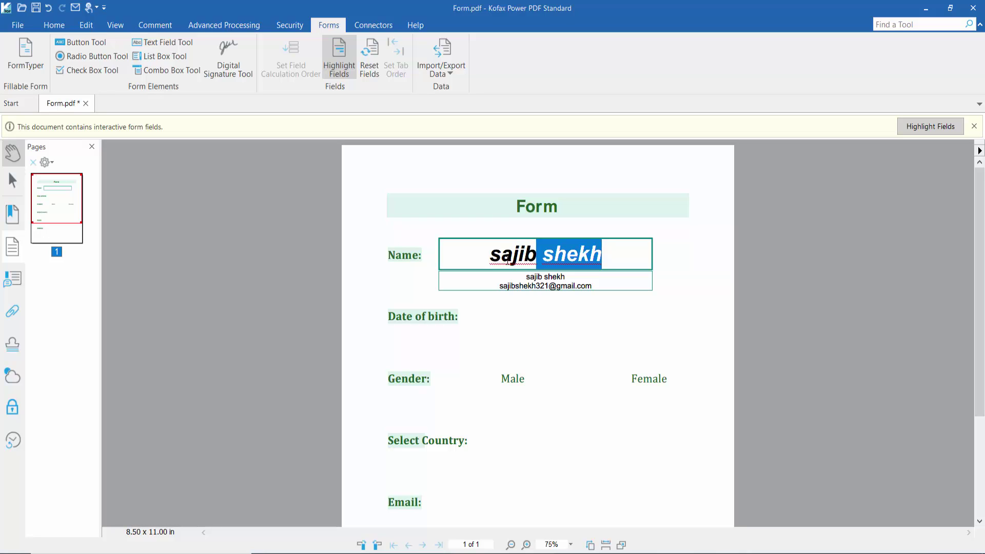
pyautogui.click(564, 354)
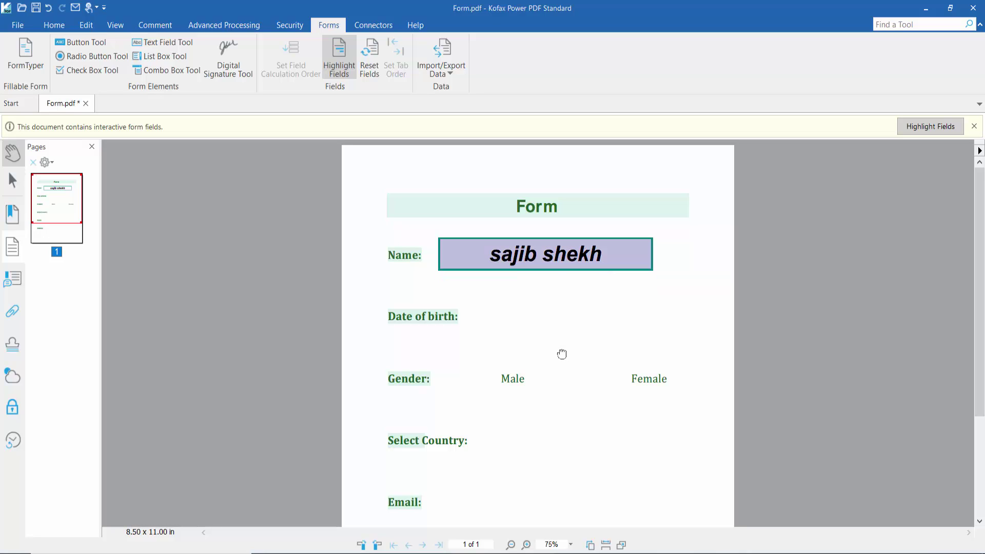
# Draw a new text field, Text9, beside the Date of birth label
pyautogui.scroll(-2, 589, 342)
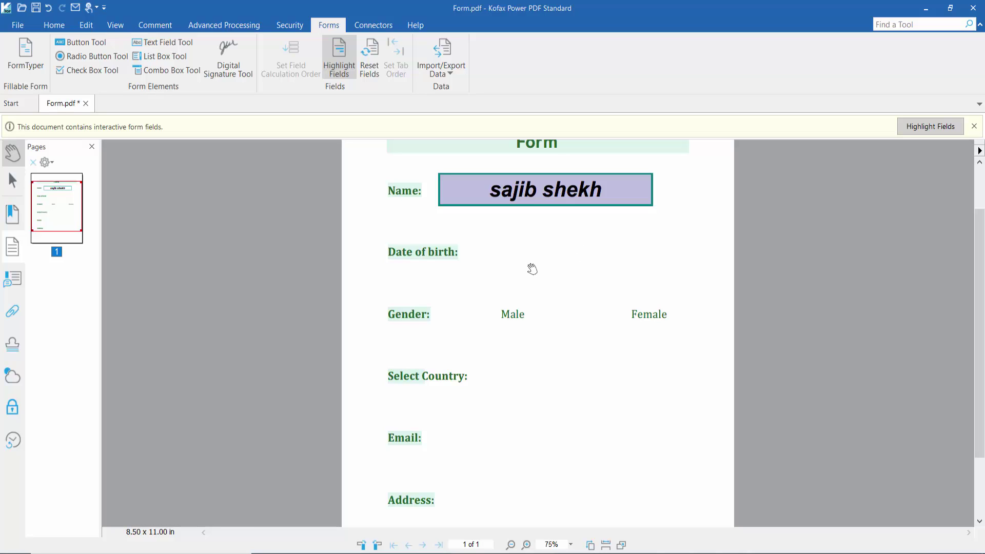
pyautogui.click(161, 42)
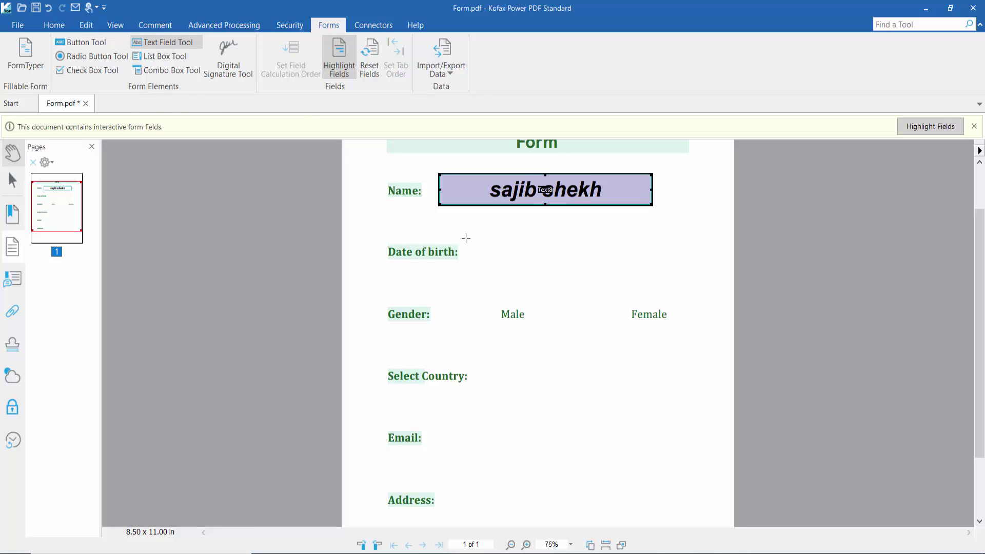
pyautogui.moveTo(533, 256); pyautogui.dragTo(648, 271)
# Give the Text9 field a blue outline and a white fill
pyautogui.click(365, 129)
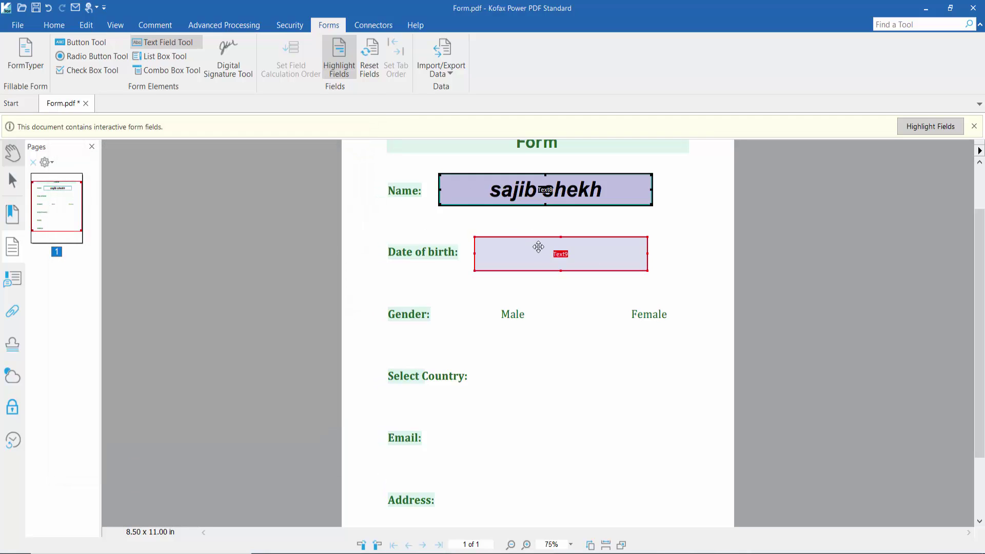
pyautogui.rightClick(541, 248)
pyautogui.click(577, 385)
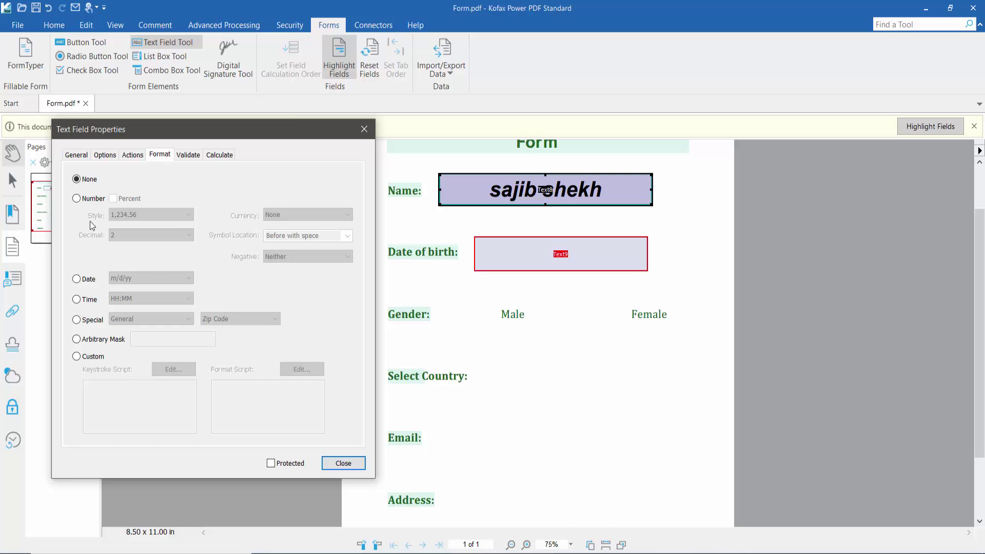
pyautogui.click(71, 156)
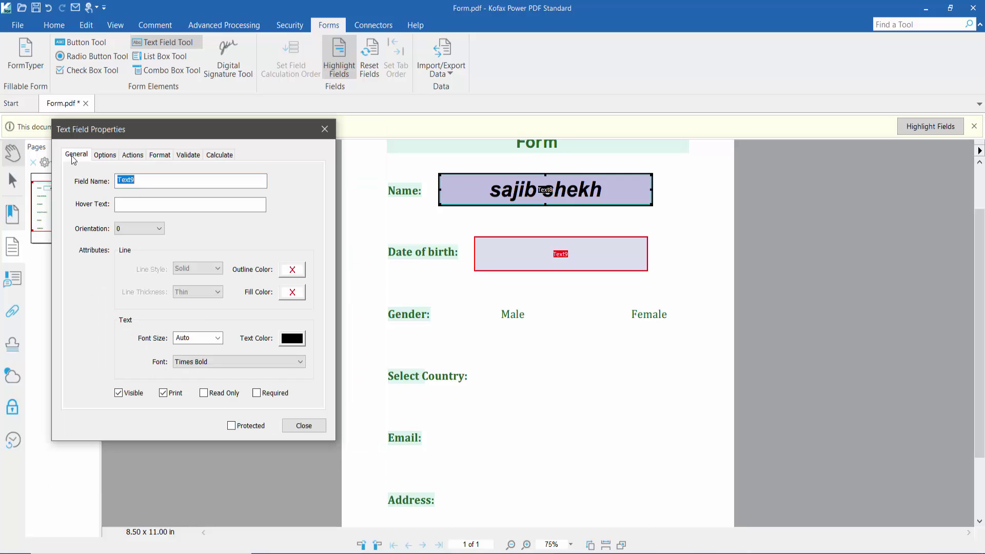
pyautogui.click(291, 269)
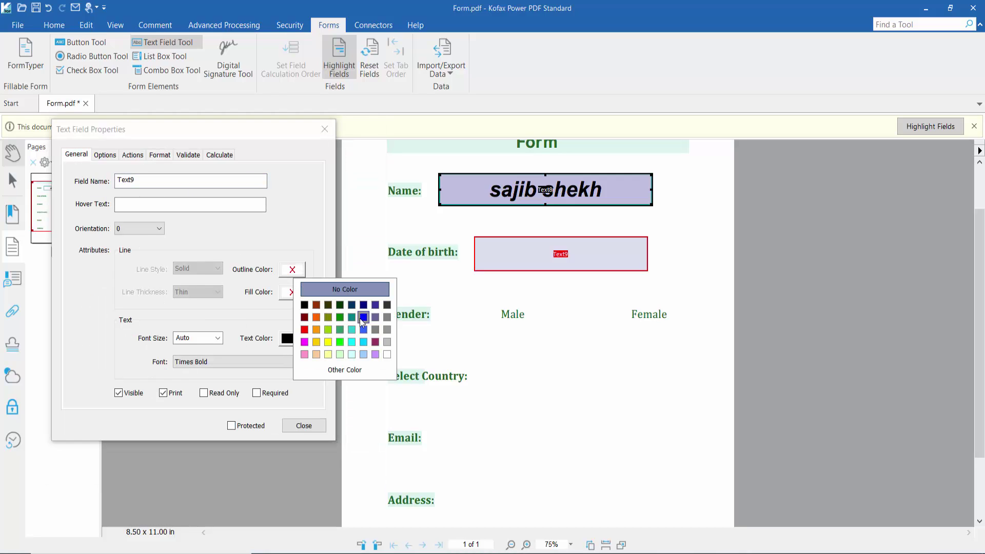
pyautogui.click(360, 318)
pyautogui.click(292, 292)
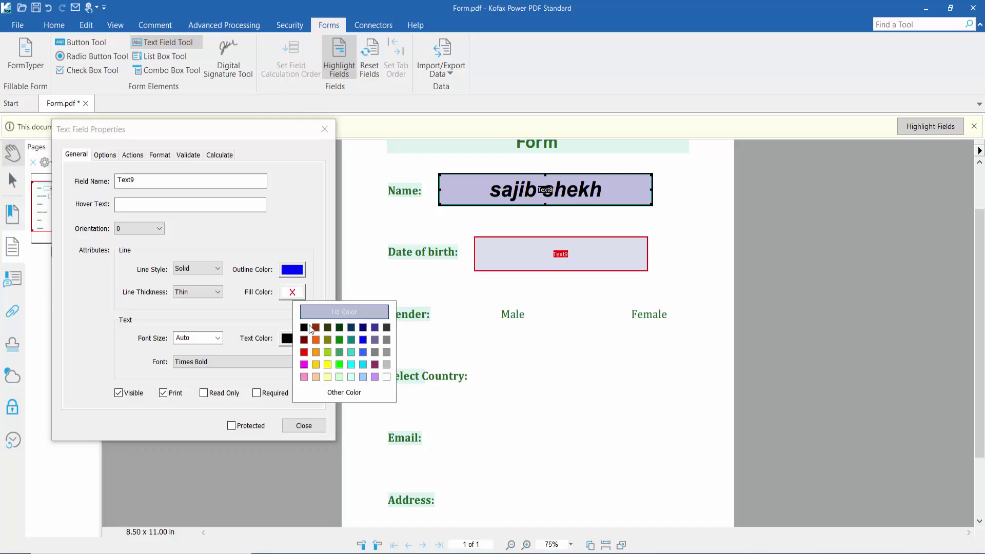
pyautogui.click(387, 379)
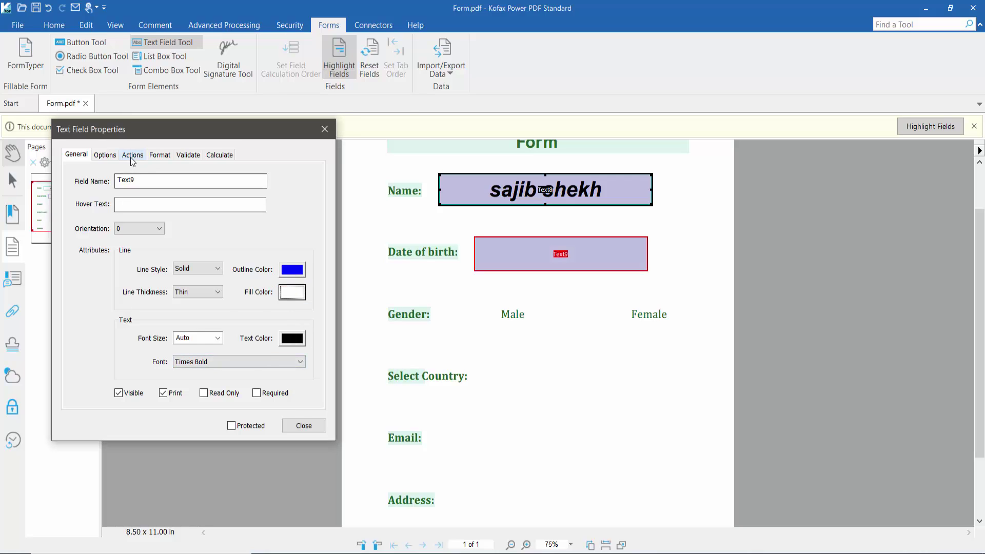
# Format Text9 as a Date using dd-mmm-yyyy, then close properties and select the Hand tool
pyautogui.click(133, 155)
pyautogui.click(158, 156)
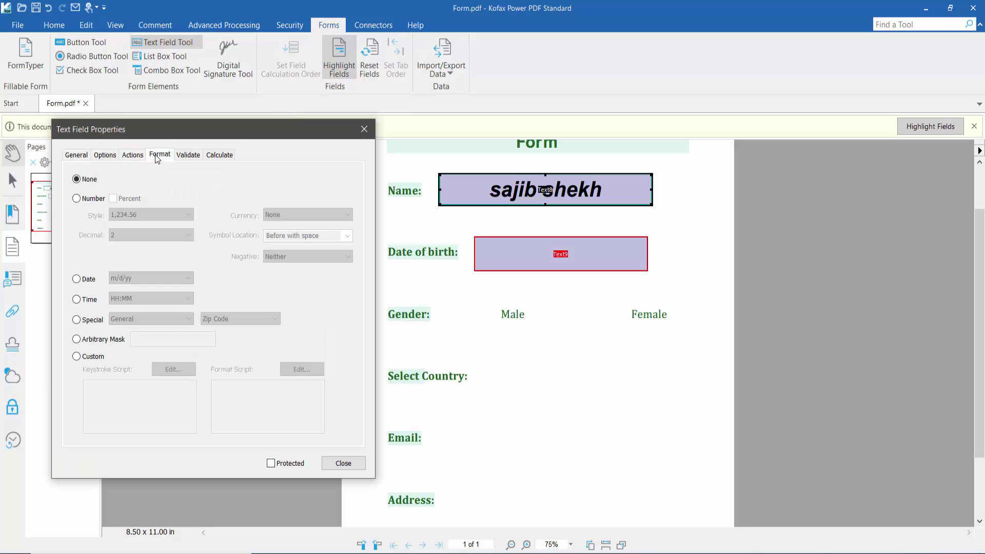
pyautogui.click(77, 282)
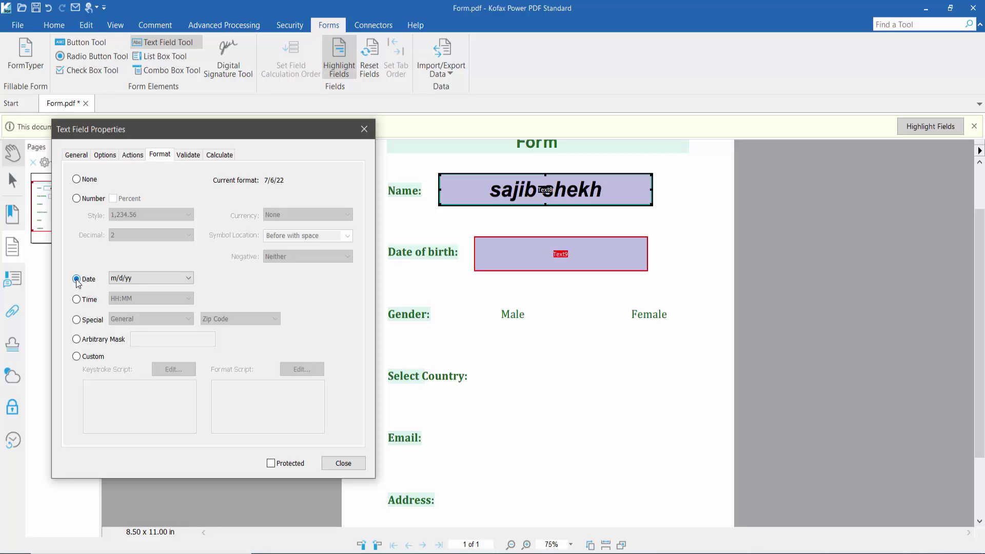
pyautogui.click(188, 278)
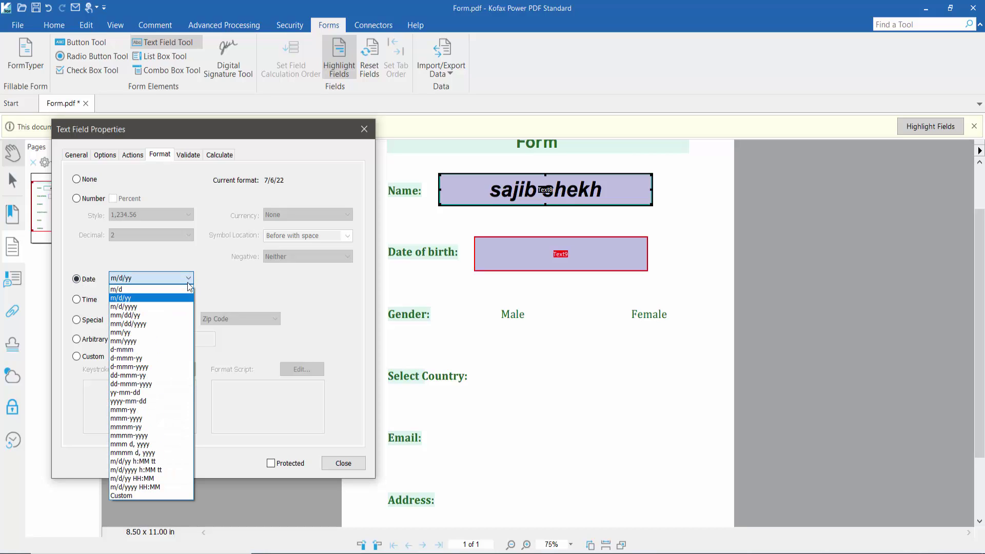
pyautogui.click(137, 384)
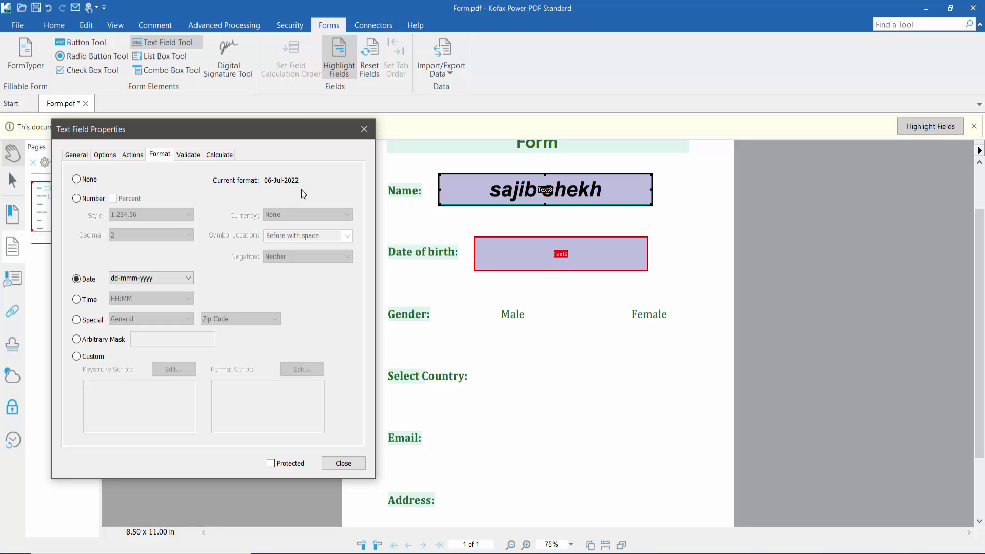
pyautogui.click(343, 463)
pyautogui.click(11, 154)
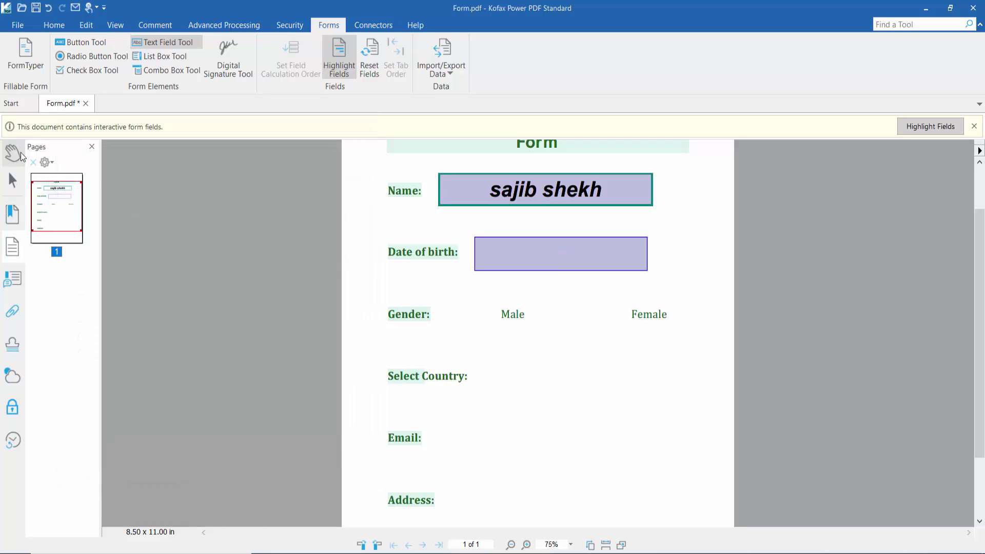
# Enter 10/11/2022 in Date of birth and confirm it displays as 10-Nov-2022
pyautogui.click(552, 260)
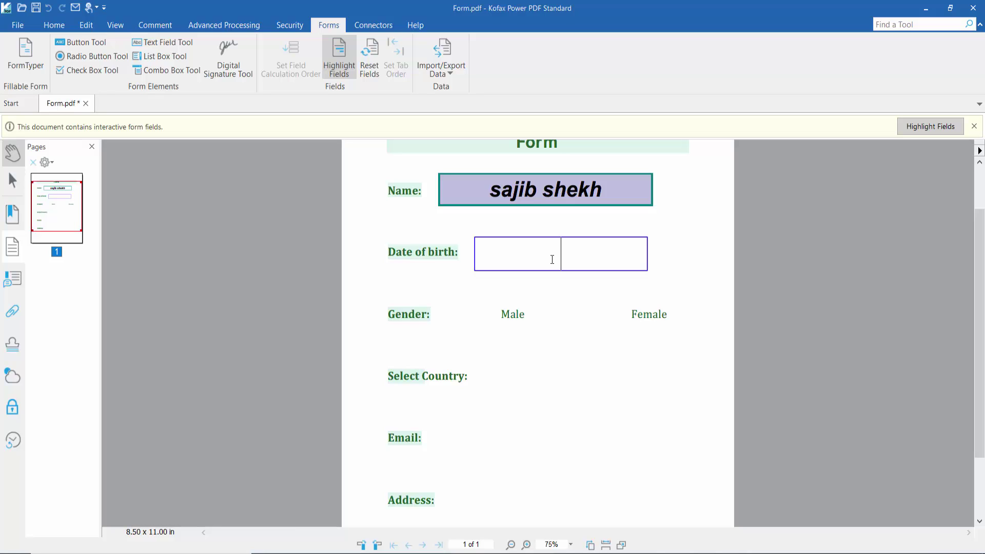
pyautogui.write('10/')
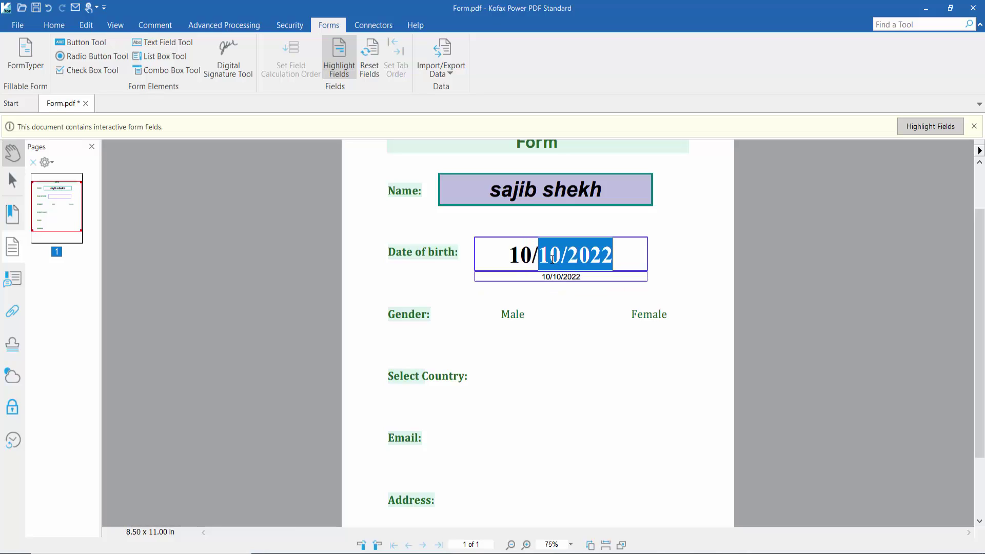
pyautogui.write('11')
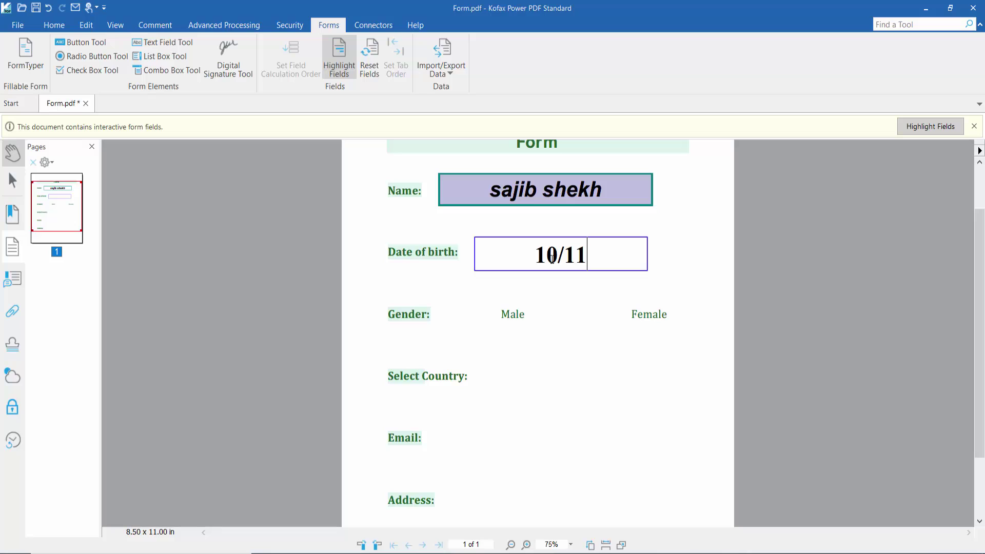
pyautogui.write('/')
pyautogui.write('2022')
pyautogui.click(588, 308)
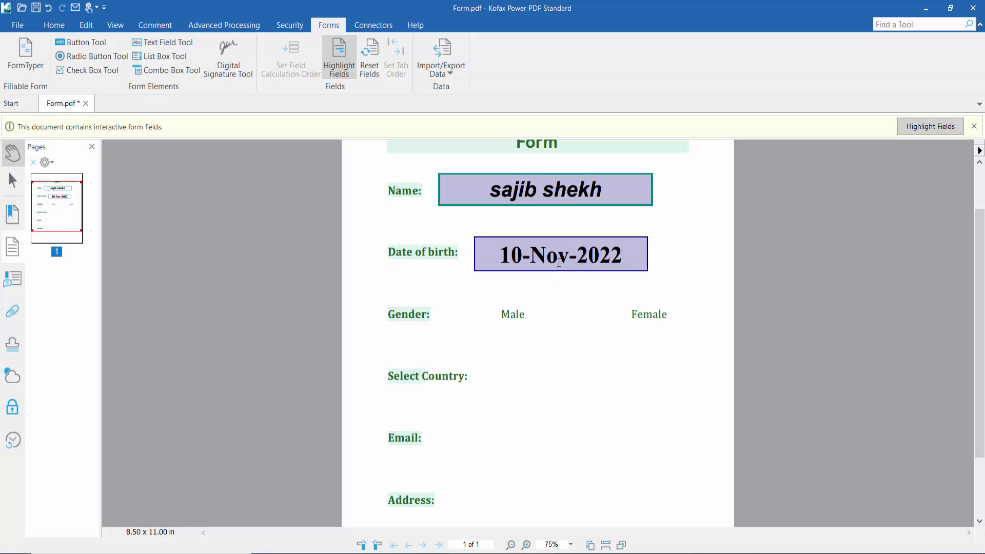
pyautogui.scroll(-2, 549, 270)
pyautogui.scroll(2, 550, 271)
pyautogui.keyDown('ctrl'); pyautogui.scroll(-1, 550, 270); pyautogui.keyUp('ctrl')
pyautogui.keyDown('ctrl'); pyautogui.scroll(1, 549, 268); pyautogui.keyUp('ctrl')
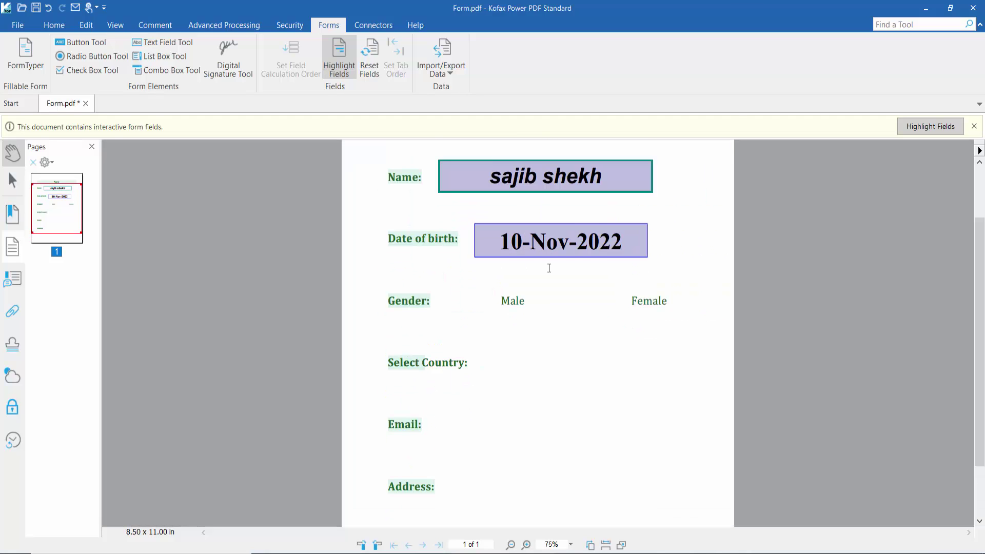
pyautogui.scroll(2, 546, 320)
pyautogui.scroll(-2, 460, 353)
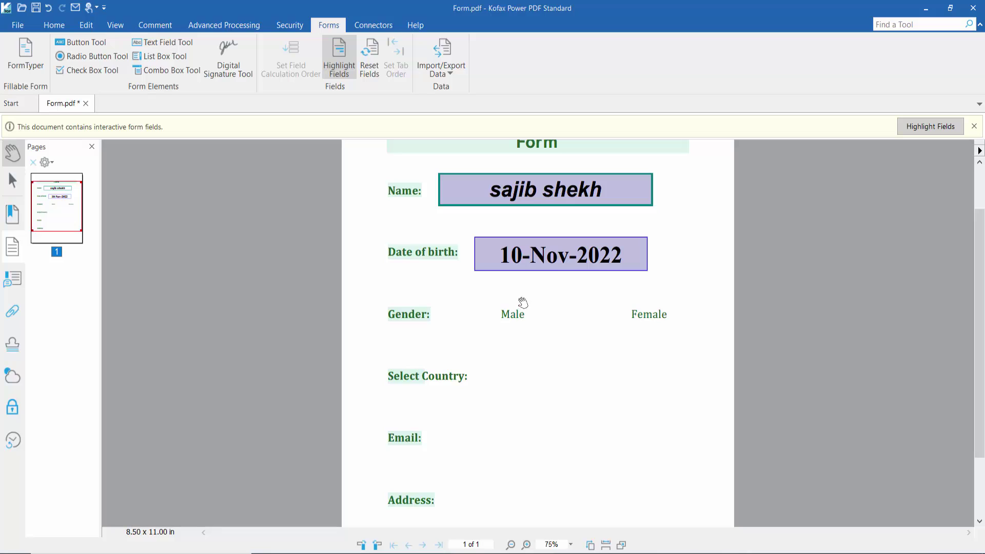
# Draw a check box beside Male, shrink it slightly, and open its properties
pyautogui.click(89, 74)
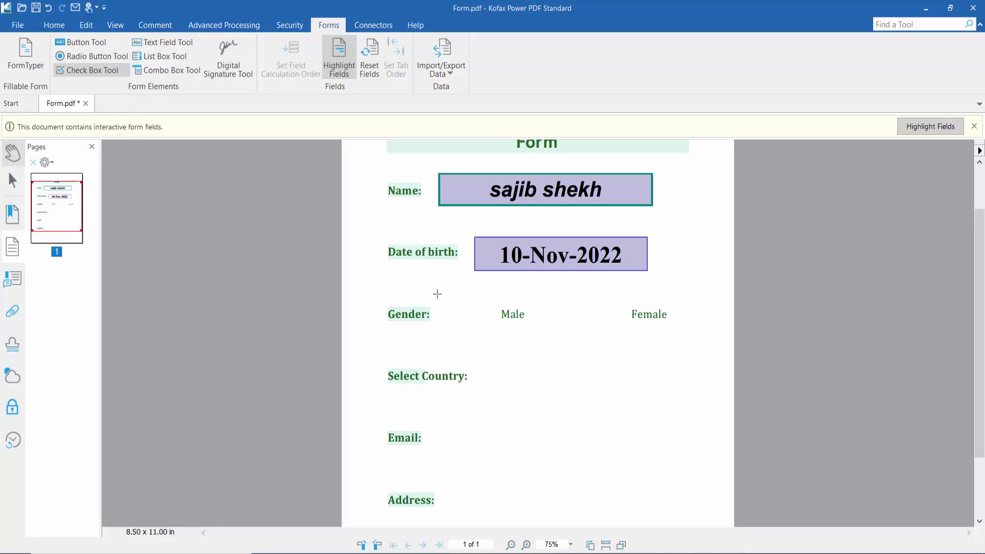
pyautogui.moveTo(447, 291); pyautogui.dragTo(498, 337)
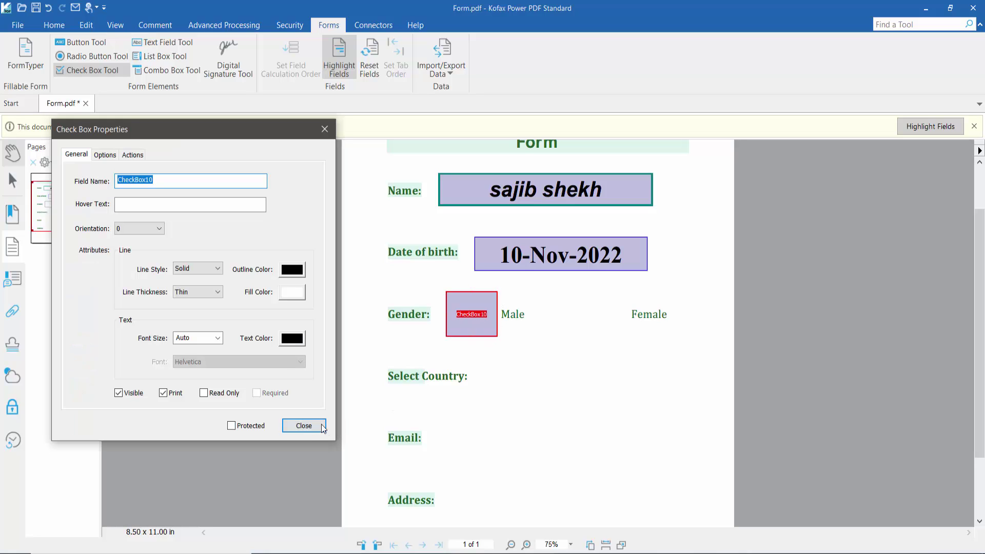
pyautogui.click(313, 427)
pyautogui.moveTo(445, 337); pyautogui.dragTo(440, 336)
pyautogui.click(441, 338)
pyautogui.rightClick(466, 320)
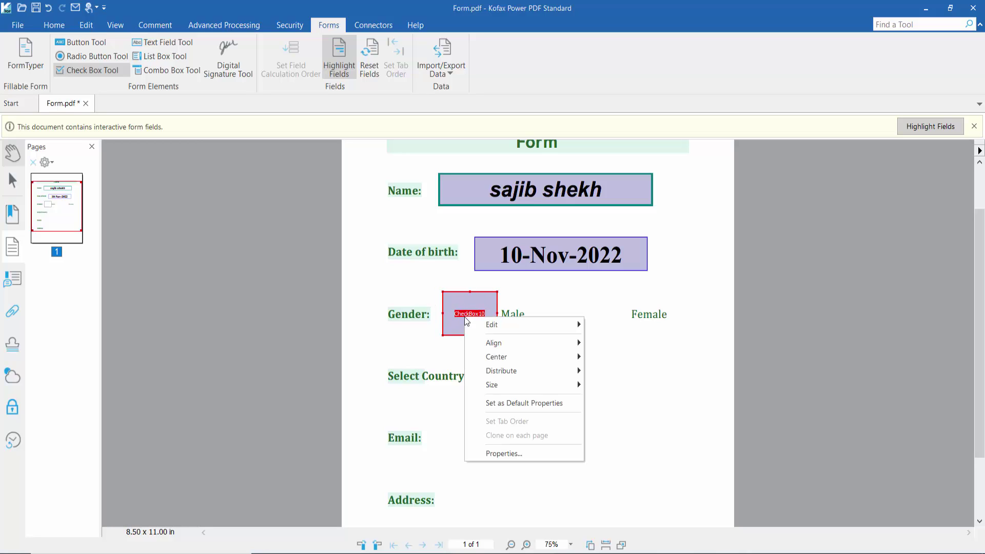
pyautogui.click(498, 454)
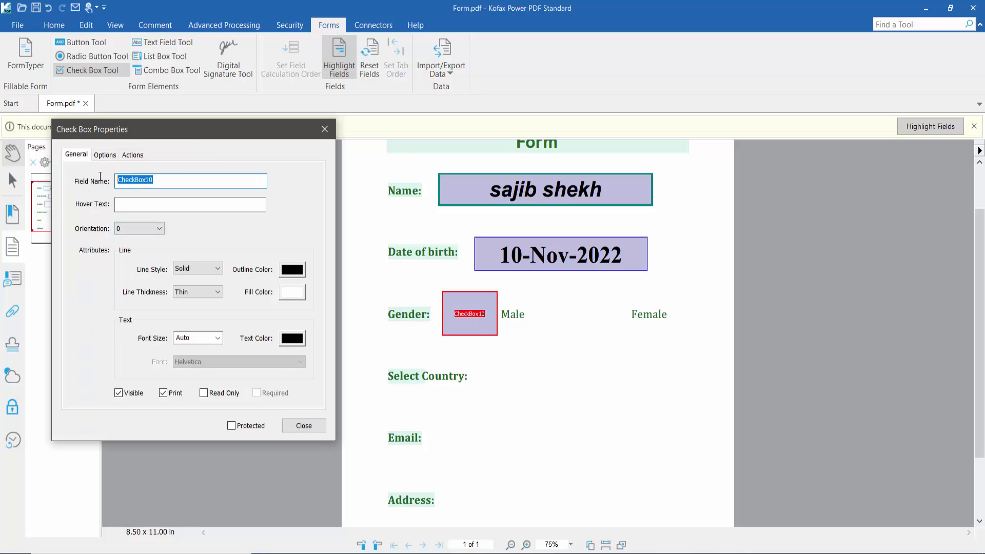
# Give the Male check box a solid blue Medium border and a dark magenta check mark
pyautogui.click(217, 269)
pyautogui.click(218, 270)
pyautogui.click(293, 269)
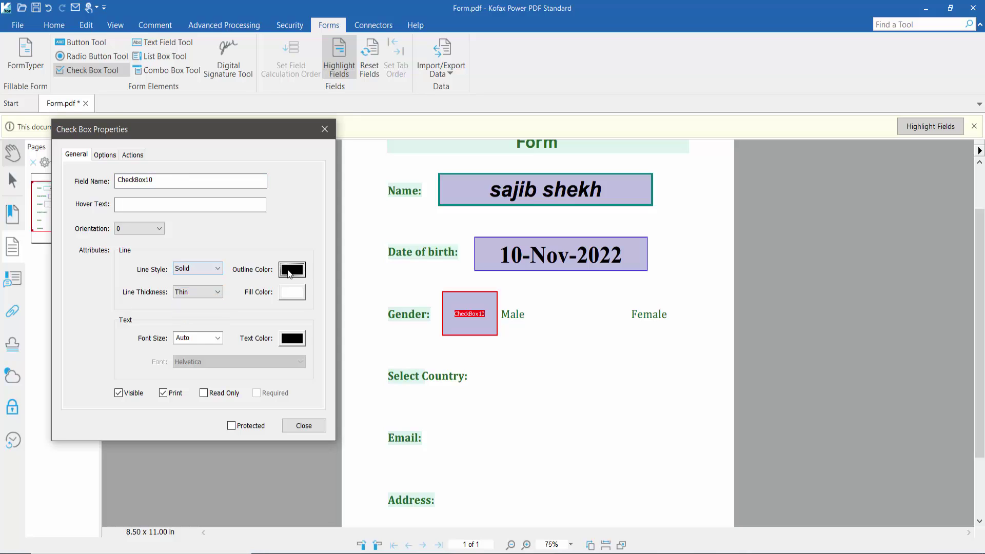
pyautogui.click(358, 317)
pyautogui.click(195, 291)
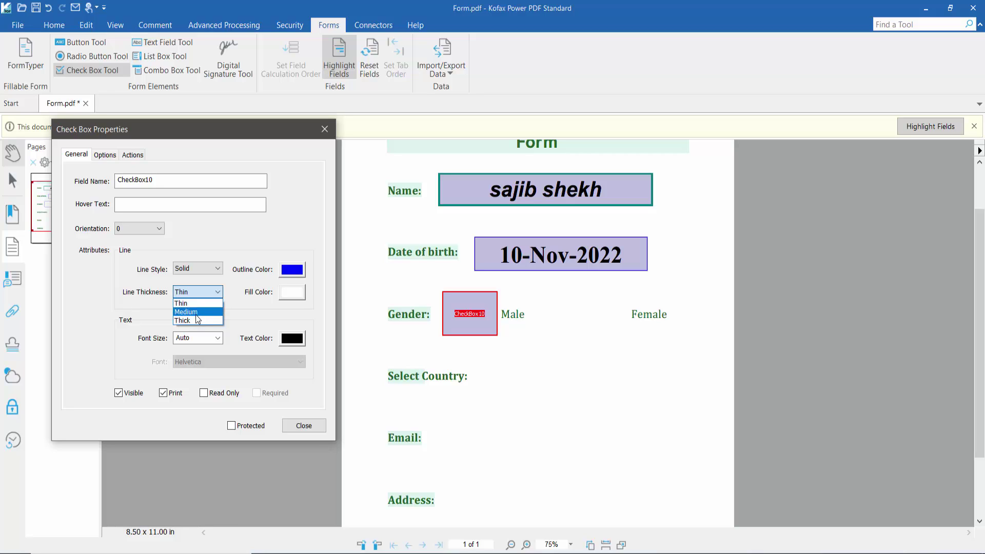
pyautogui.click(195, 312)
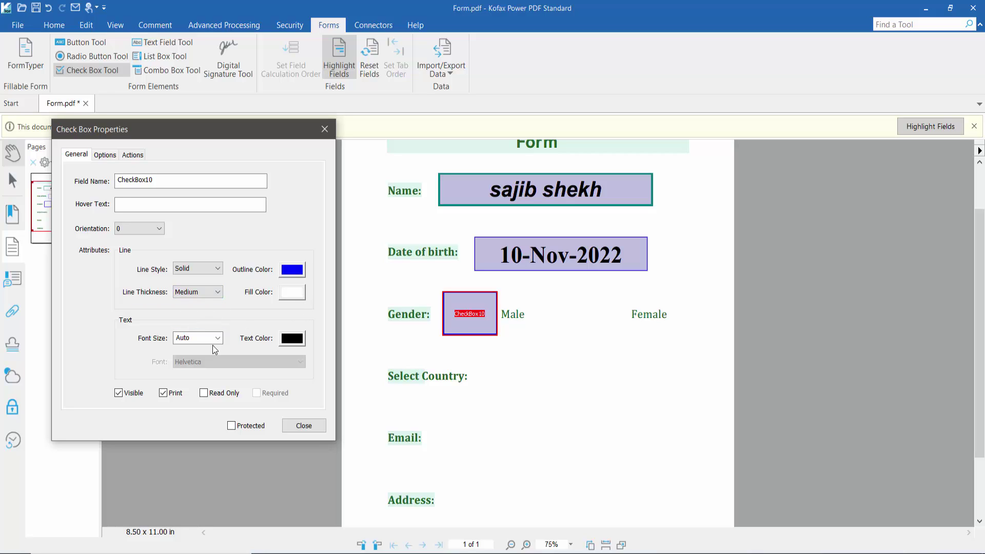
pyautogui.click(297, 341)
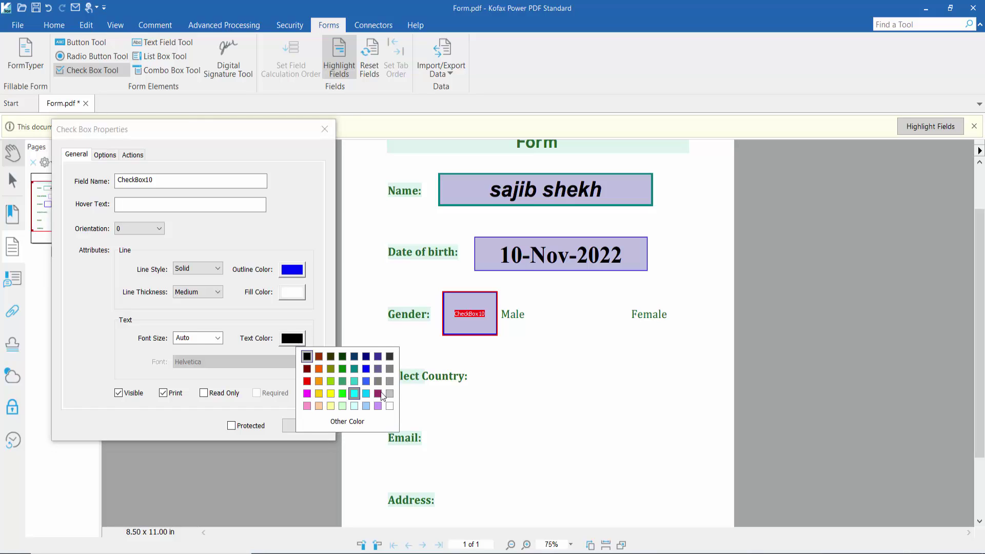
pyautogui.click(378, 394)
# Set the check box style to Check, close properties, and tick the Male box
pyautogui.click(106, 156)
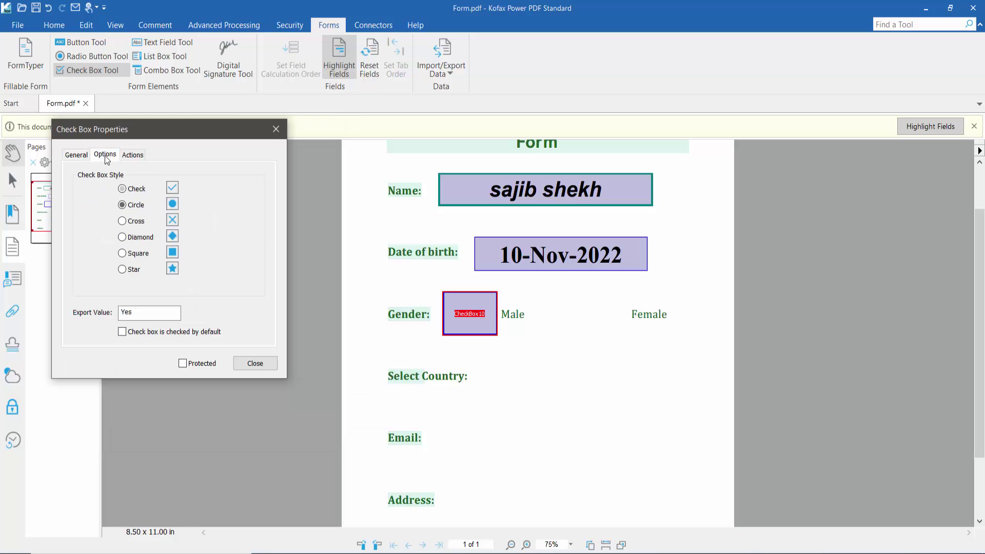
pyautogui.click(122, 221)
pyautogui.click(122, 253)
pyautogui.click(122, 269)
pyautogui.click(122, 189)
pyautogui.click(261, 365)
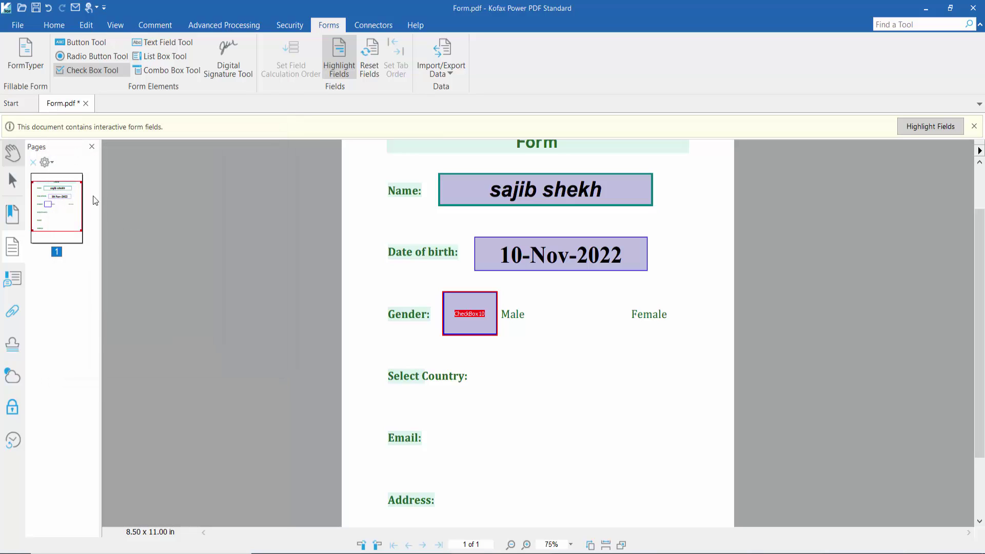
pyautogui.click(15, 154)
pyautogui.click(464, 318)
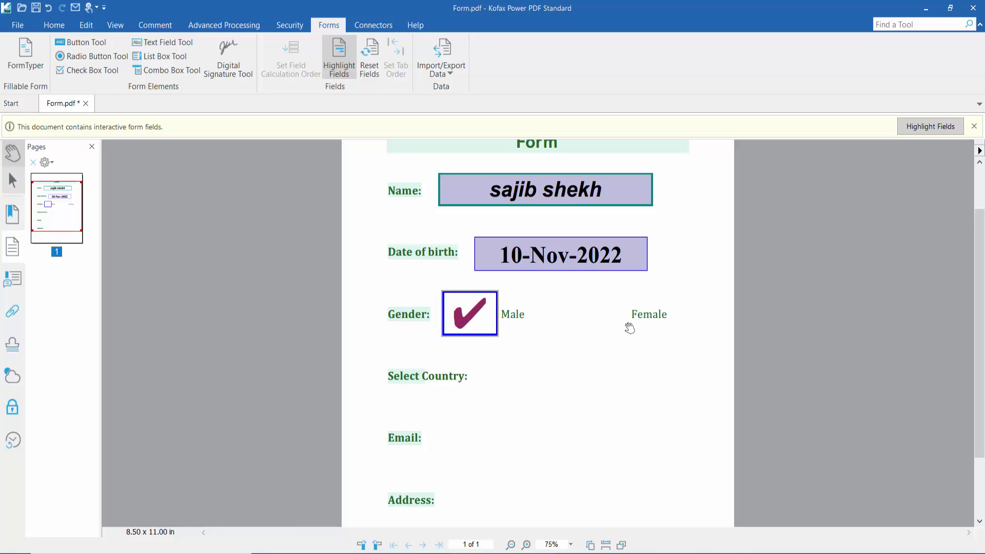
# Draw a check box beside Female and open its properties
pyautogui.click(78, 75)
pyautogui.moveTo(575, 288)
pyautogui.mouseDown()
pyautogui.moveTo(626, 326)
pyautogui.moveTo(627, 337)
pyautogui.mouseUp()
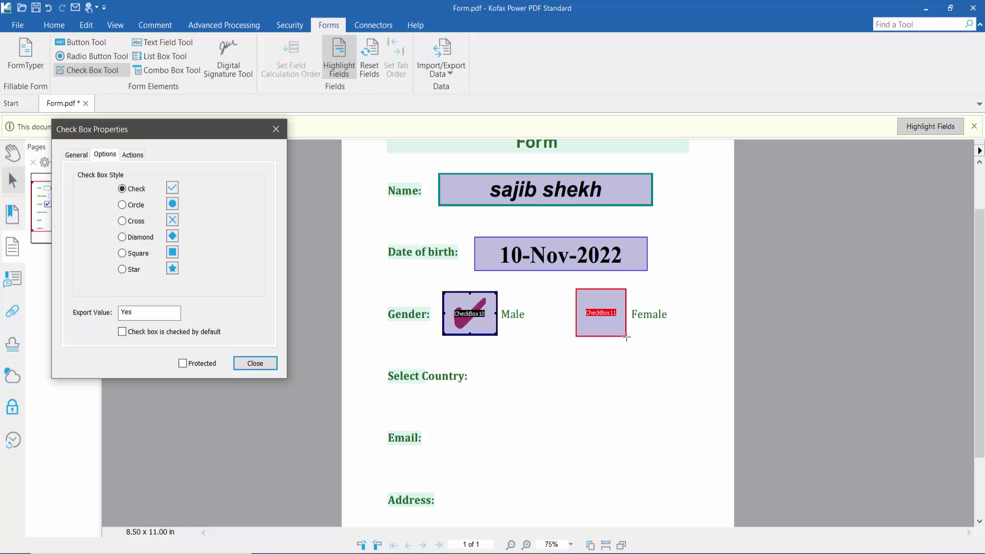
pyautogui.click(268, 121)
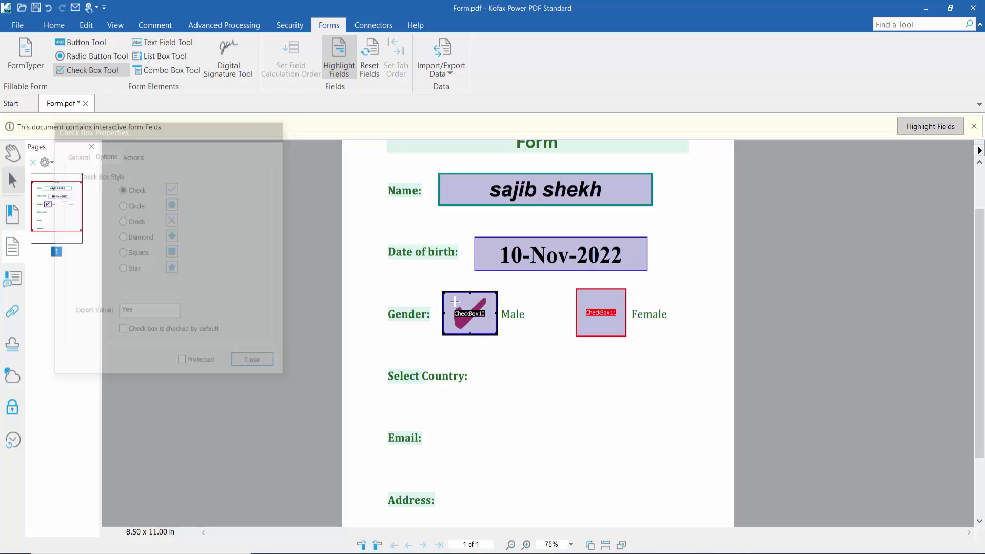
pyautogui.rightClick(593, 315)
pyautogui.click(652, 454)
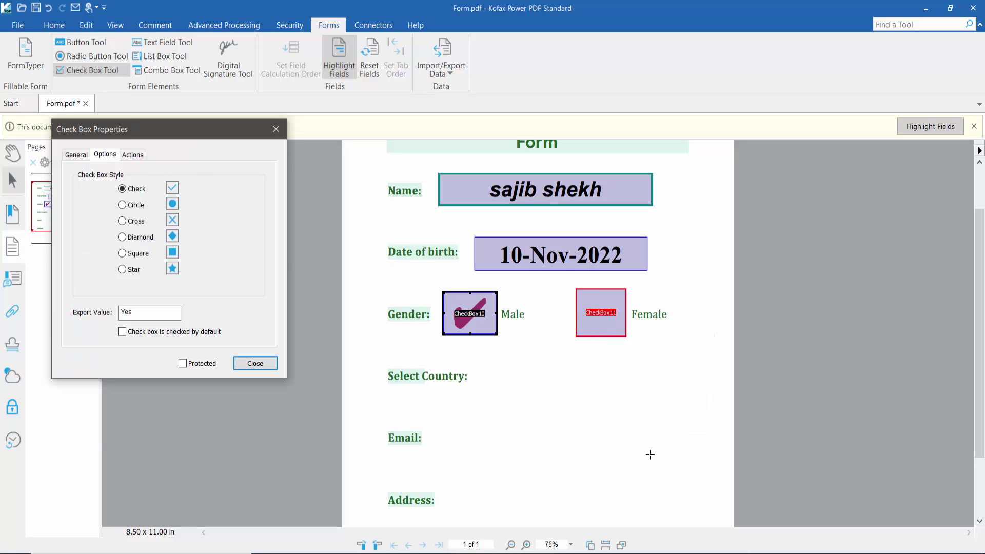
# Give the Female check box a teal Circle mark, close properties, and tick it
pyautogui.click(77, 155)
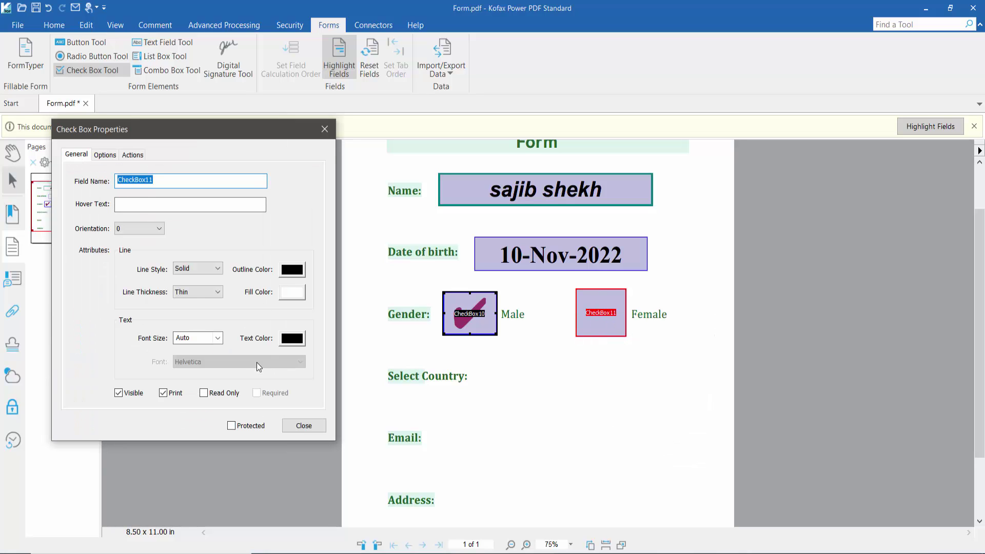
pyautogui.click(295, 343)
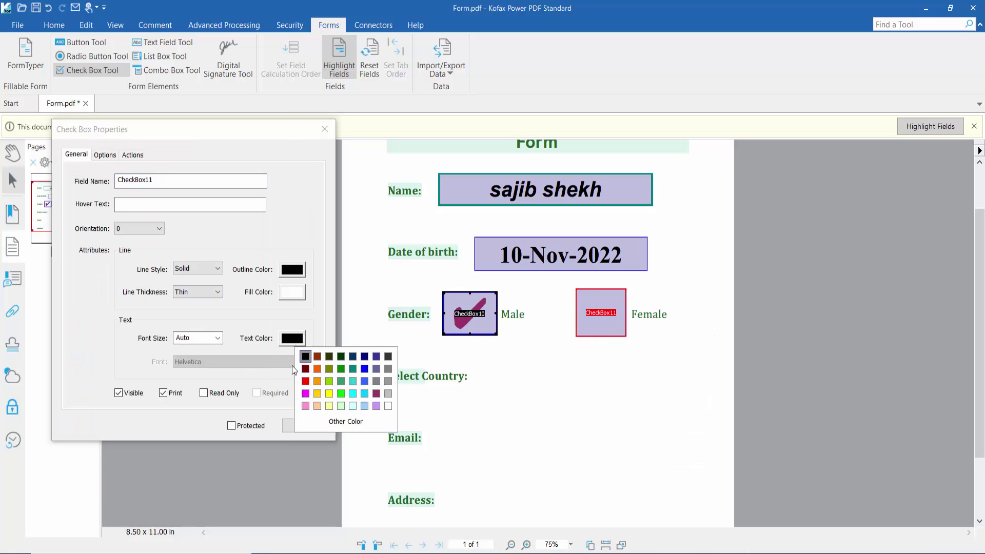
pyautogui.click(352, 377)
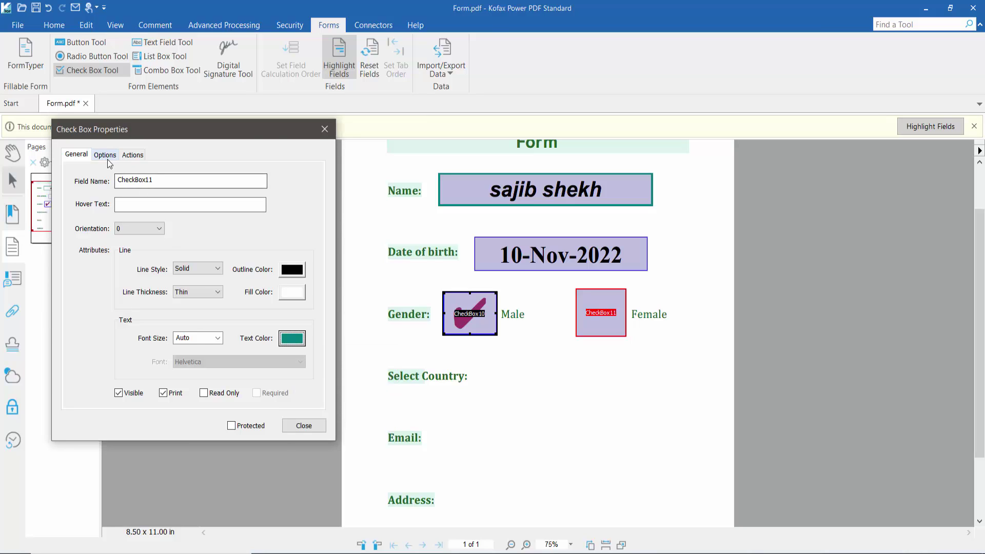
pyautogui.click(106, 155)
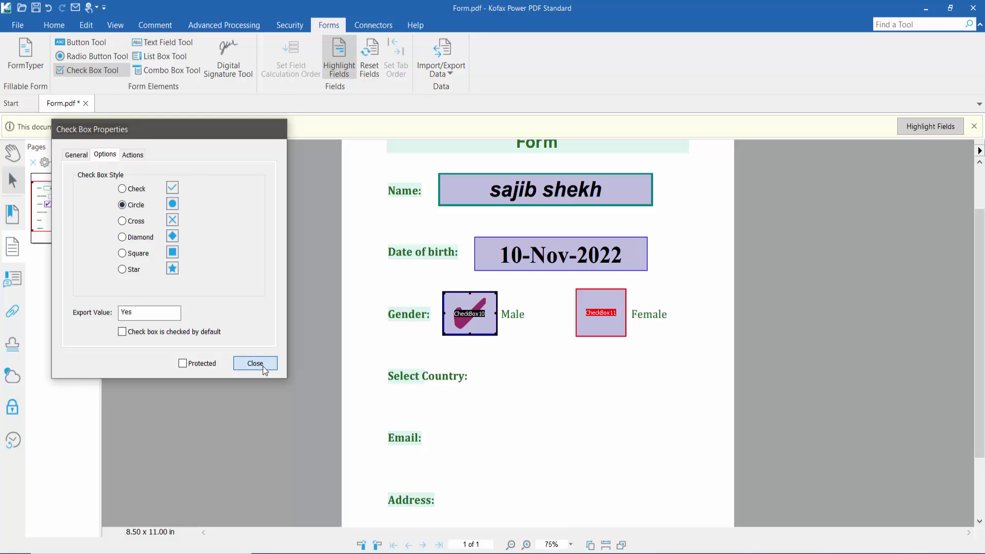
pyautogui.click(255, 363)
pyautogui.click(11, 152)
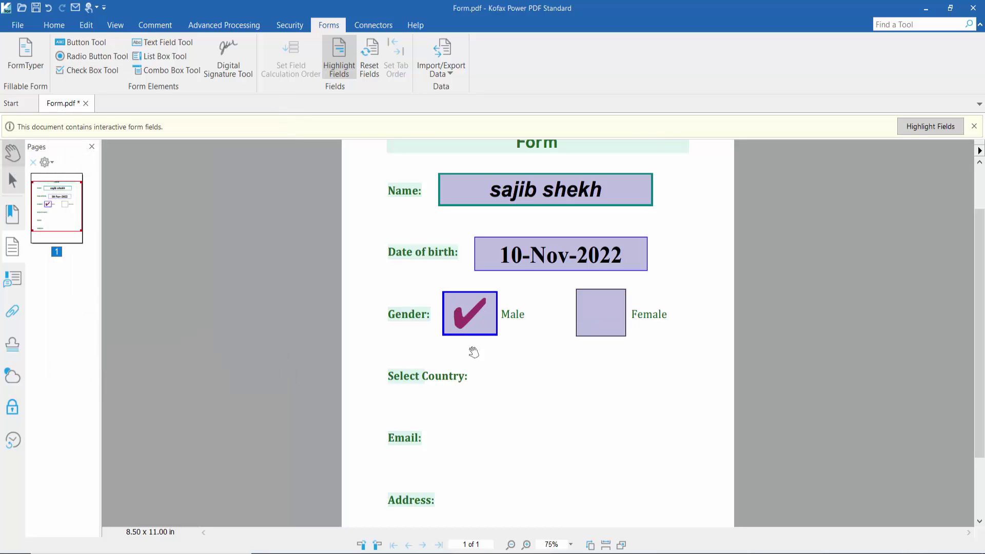
pyautogui.click(591, 323)
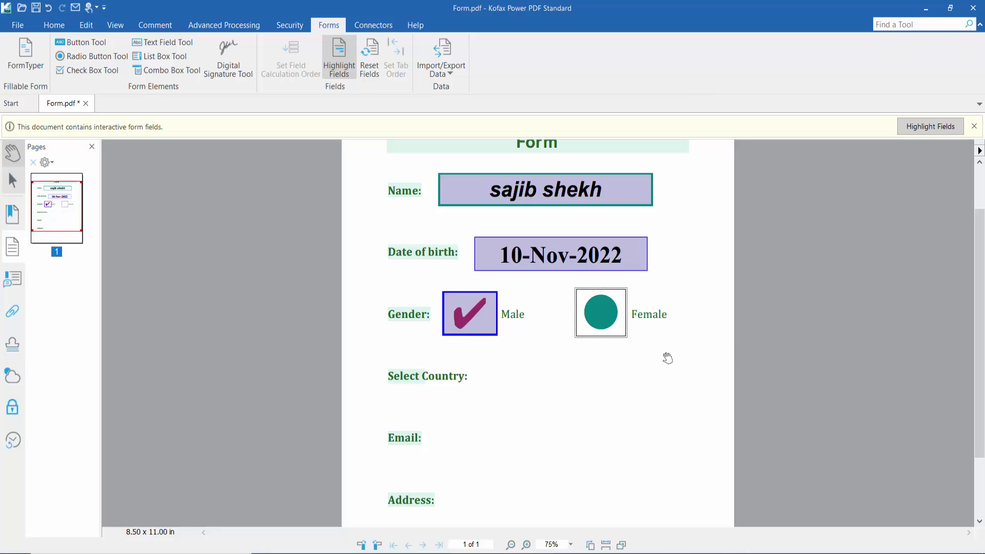
pyautogui.scroll(-3, 631, 362)
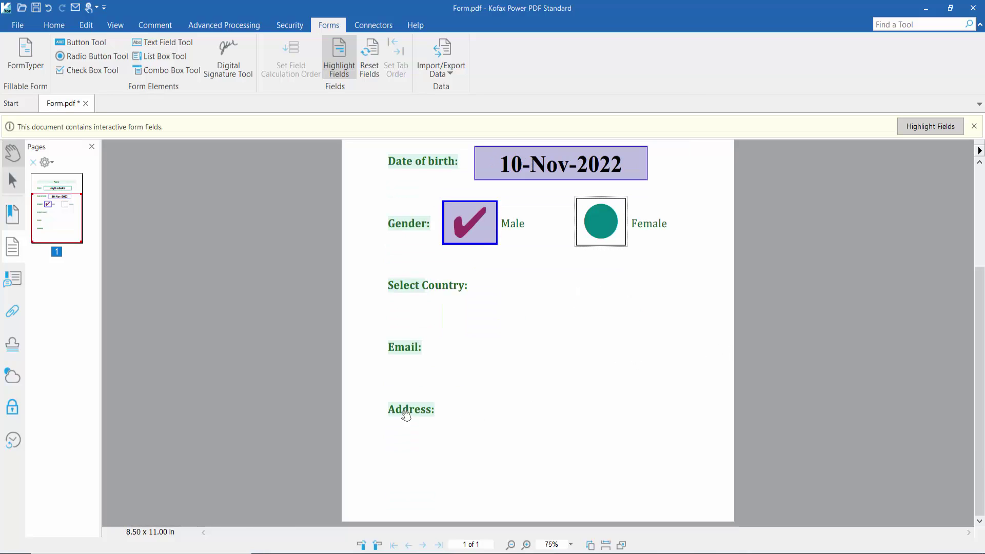
# Draw a new text field beside the Address label
pyautogui.click(177, 44)
pyautogui.moveTo(443, 393); pyautogui.dragTo(626, 424)
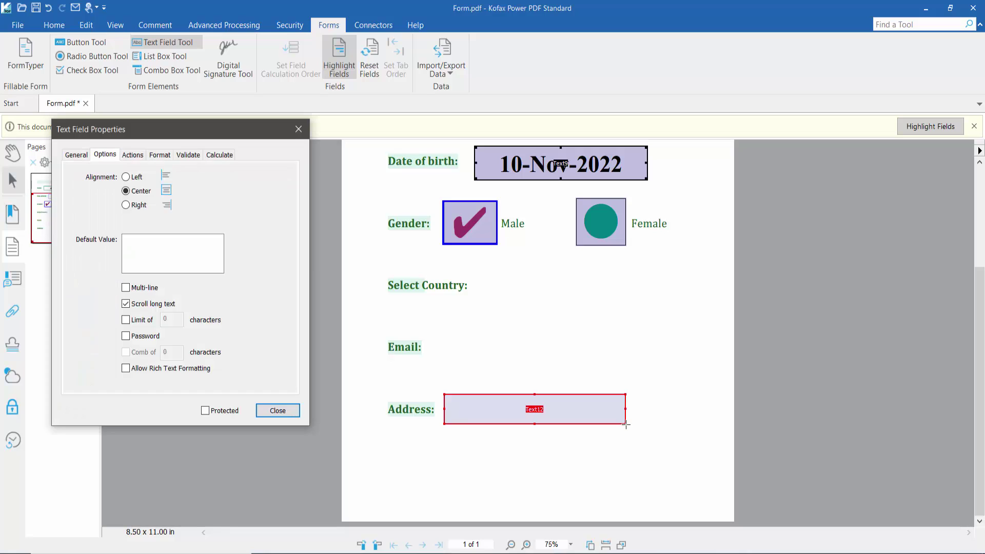
pyautogui.click(299, 129)
pyautogui.rightClick(517, 410)
pyautogui.click(552, 539)
# Give the Address field an orange border and a white fill
pyautogui.click(77, 155)
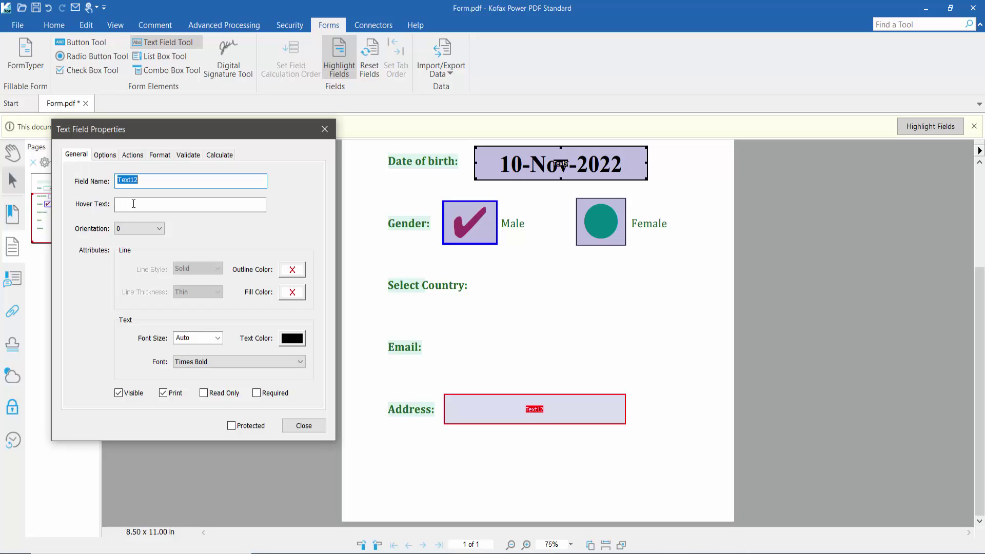
pyautogui.click(300, 272)
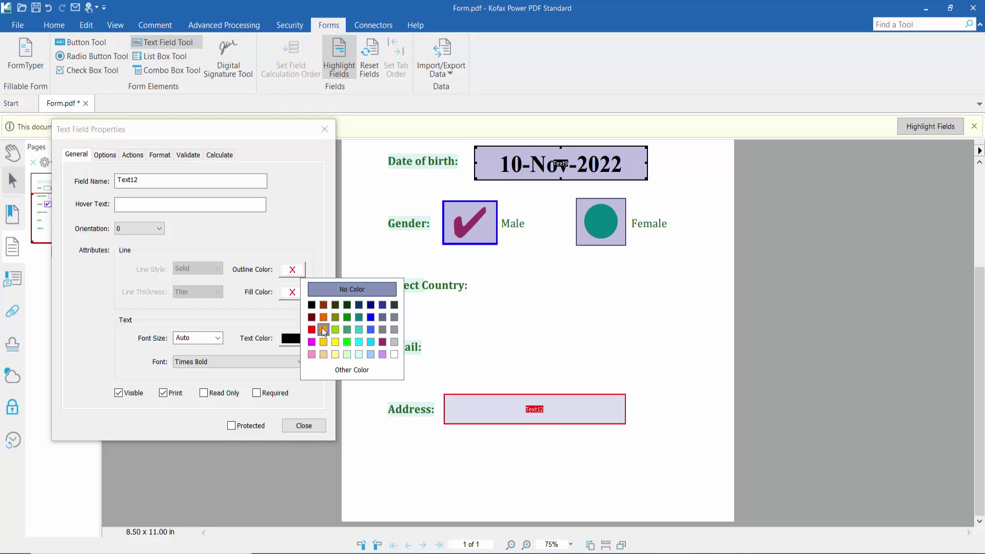
pyautogui.click(323, 329)
pyautogui.click(292, 292)
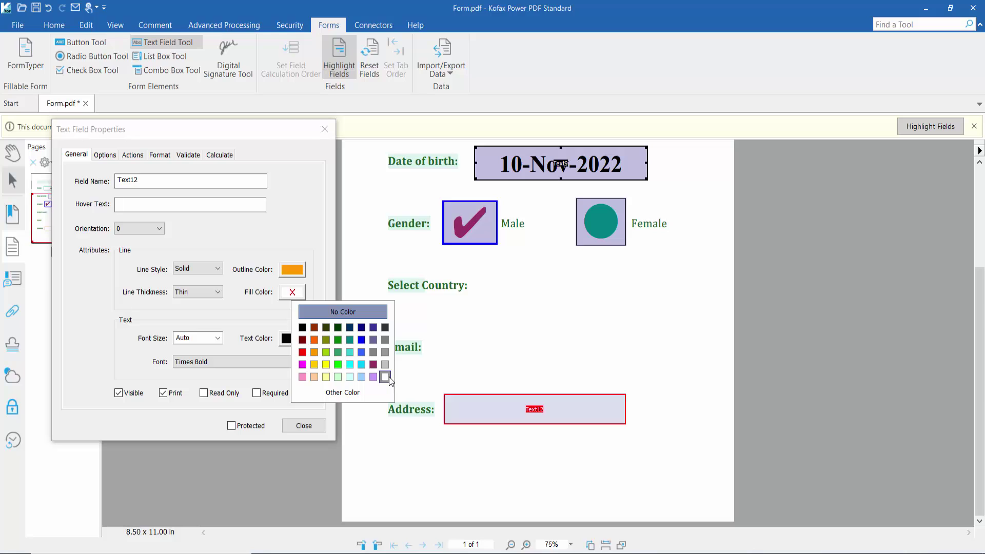
pyautogui.click(384, 377)
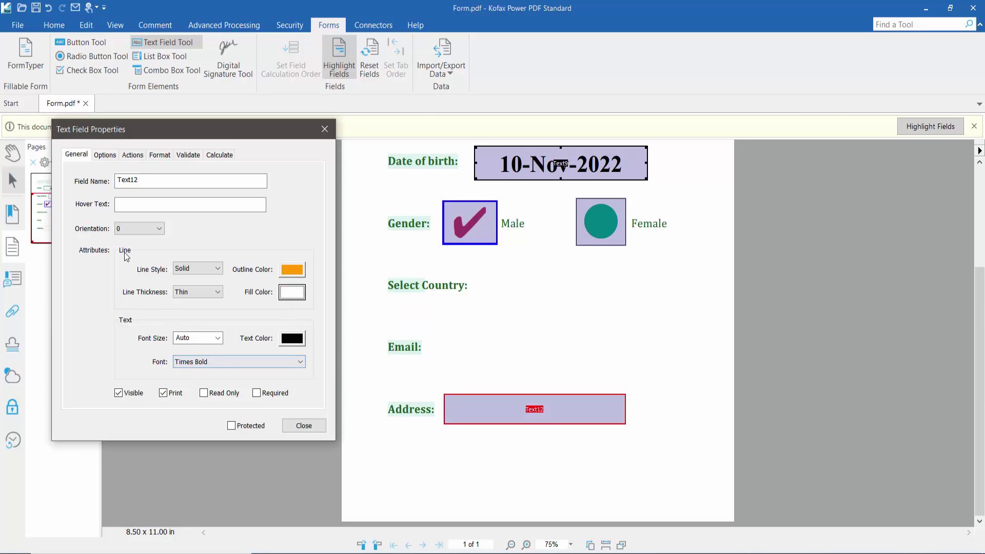
# Format the Address field as Special, Zip Code + 4
pyautogui.click(105, 155)
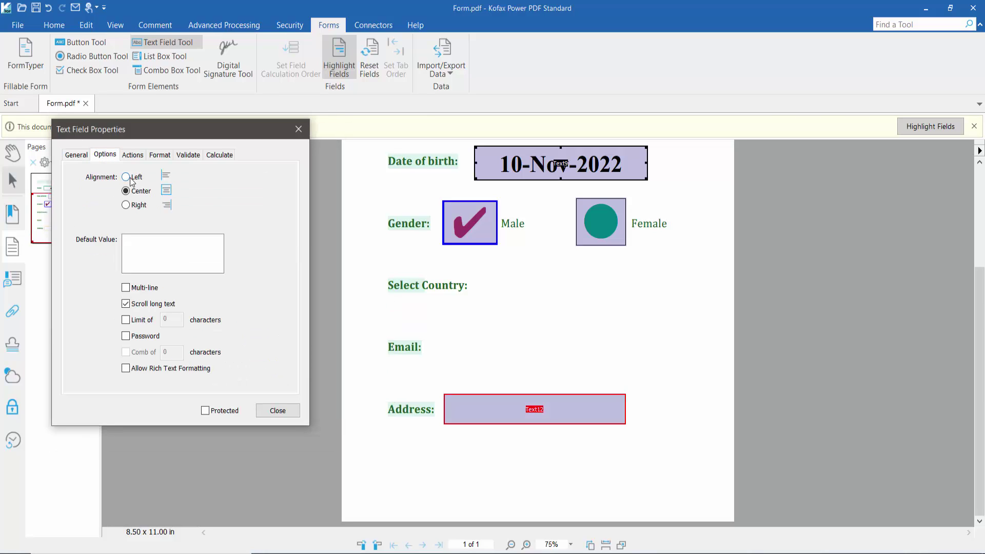
pyautogui.click(132, 155)
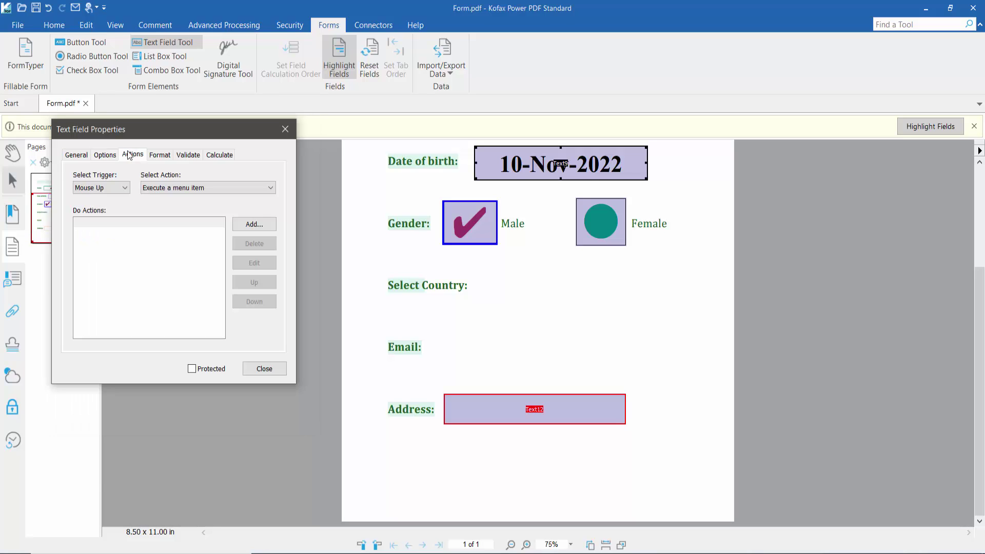
pyautogui.click(160, 155)
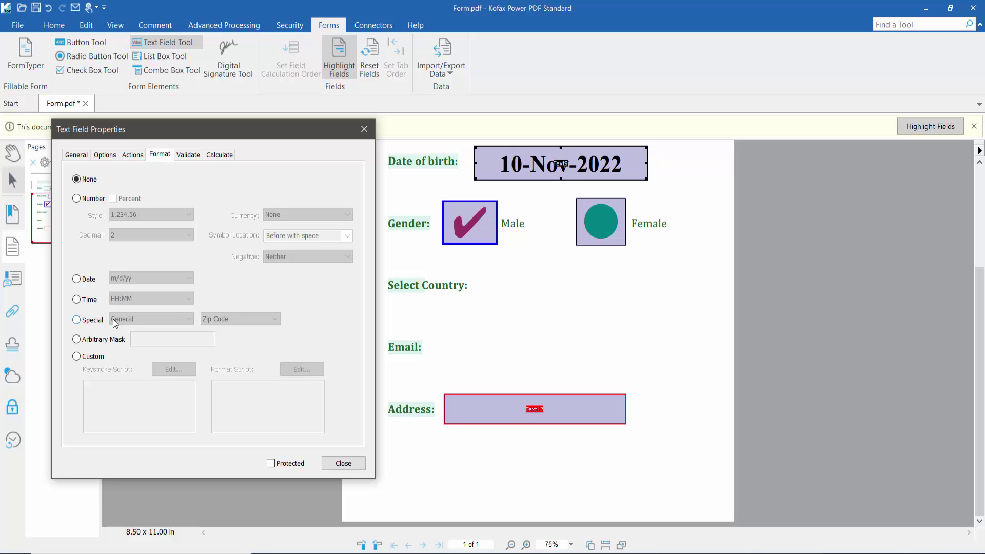
pyautogui.click(78, 320)
pyautogui.click(255, 319)
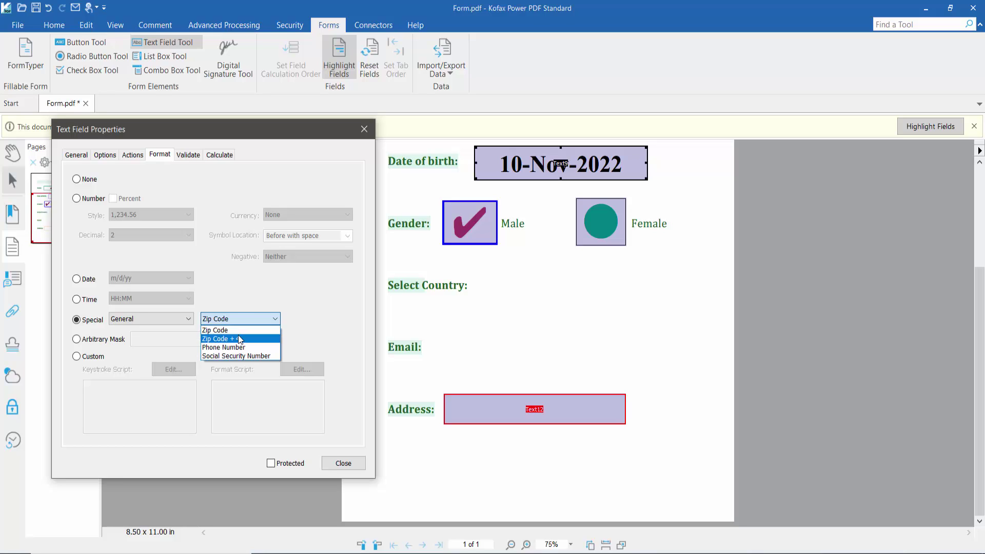
pyautogui.click(239, 337)
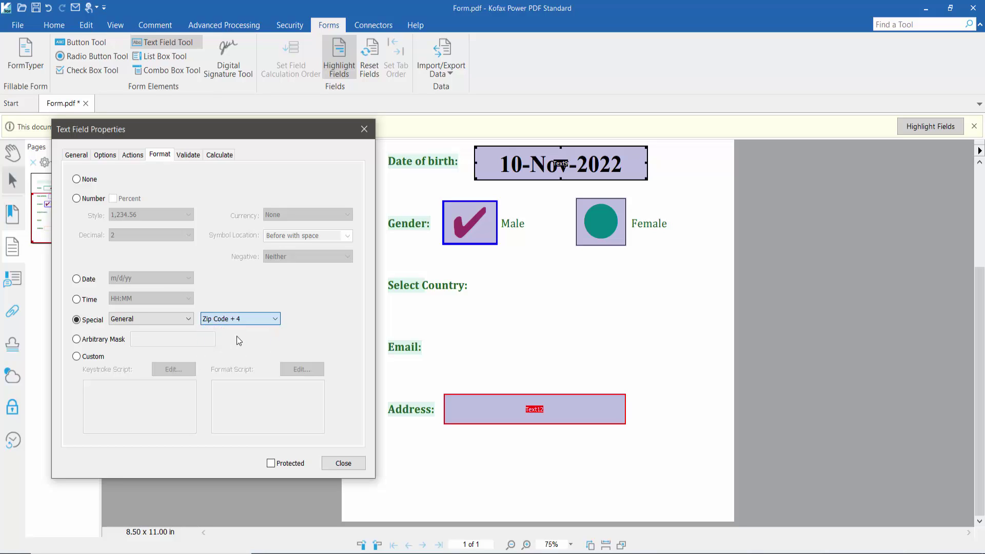
pyautogui.click(344, 463)
pyautogui.click(13, 160)
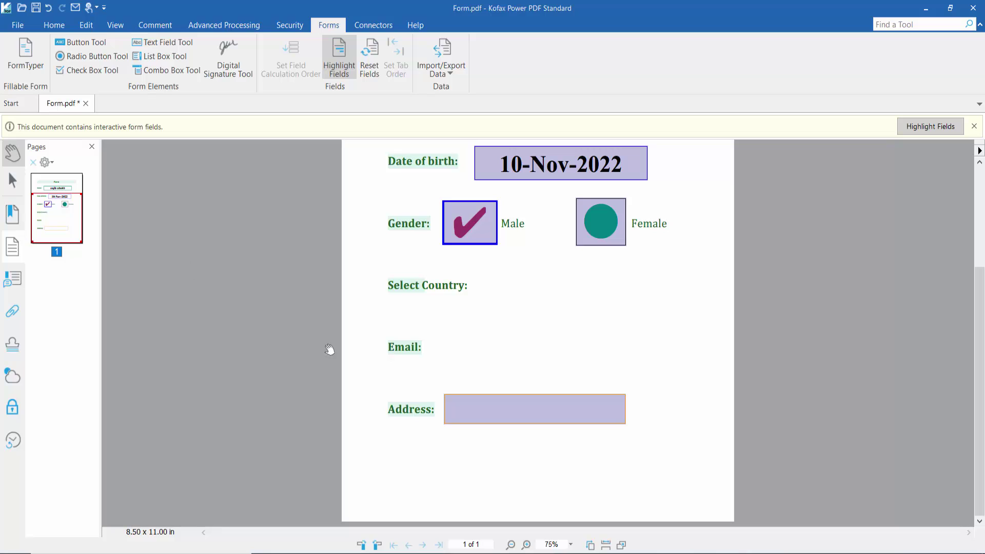
pyautogui.click(490, 412)
pyautogui.write('45765')
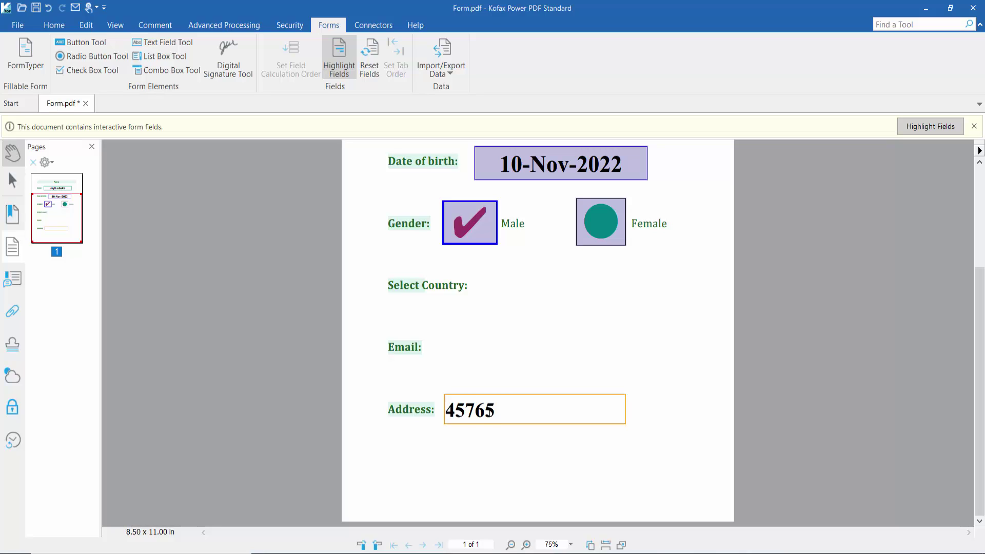
pyautogui.click(486, 346)
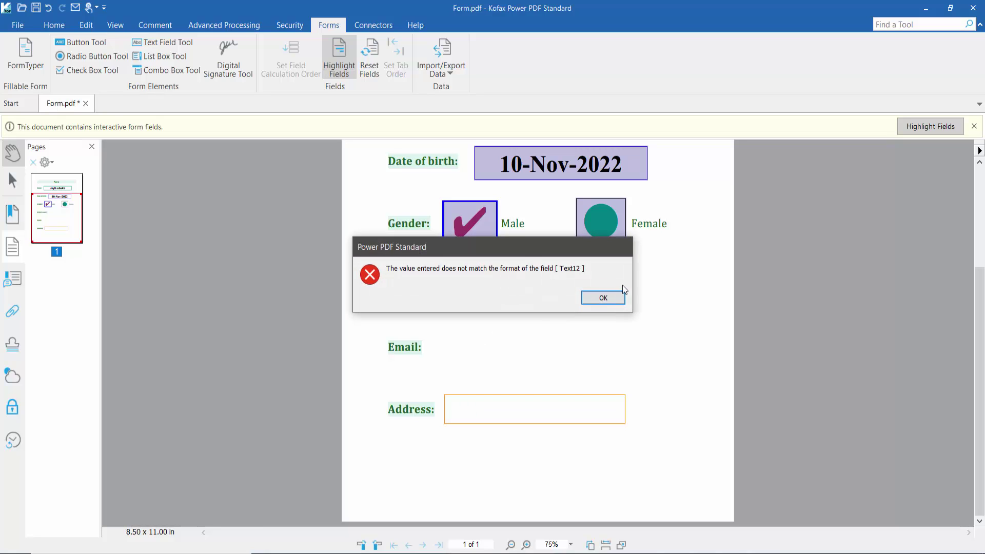
pyautogui.click(604, 298)
pyautogui.scroll(1, 462, 359)
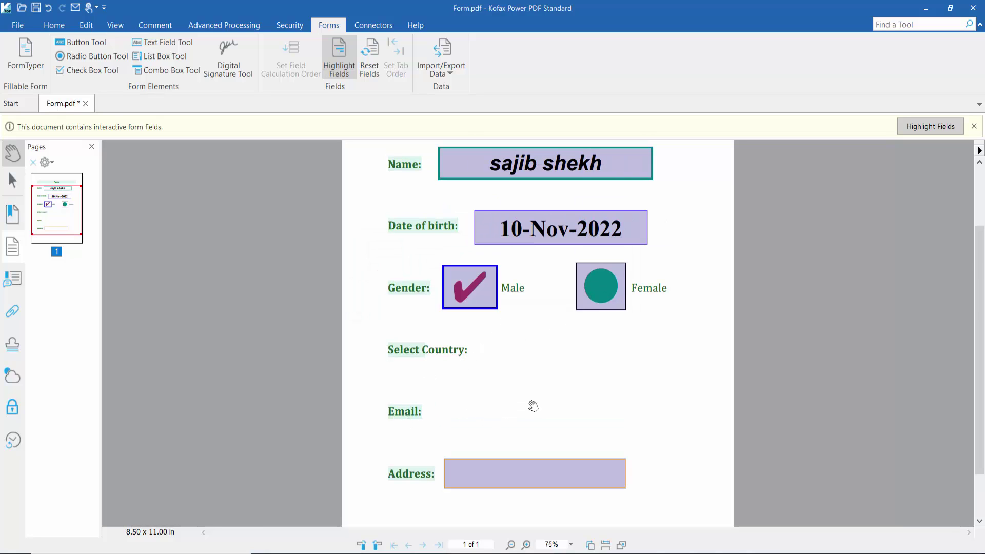
# Draw a new text field beside the Email label and nudge it into place
pyautogui.click(167, 42)
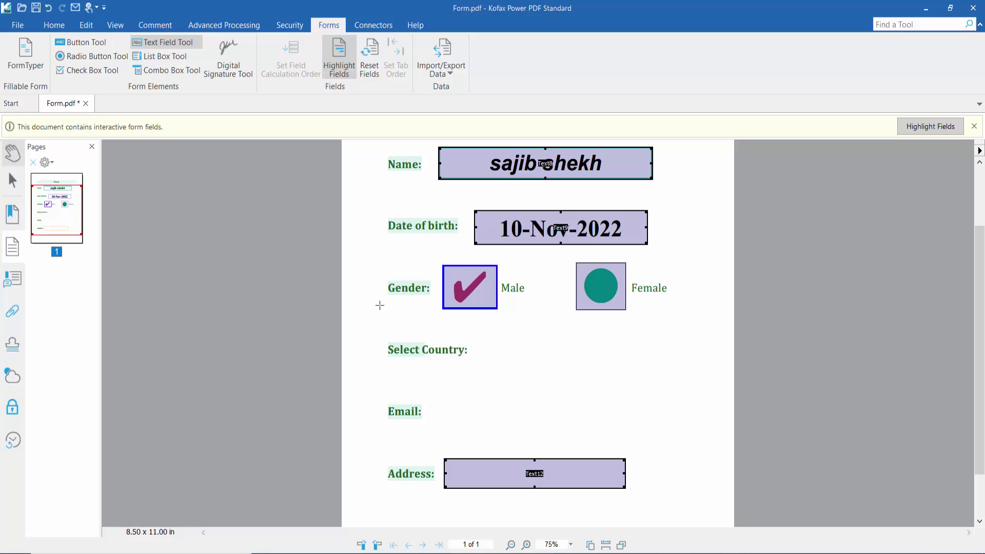
pyautogui.moveTo(431, 393); pyautogui.dragTo(695, 424)
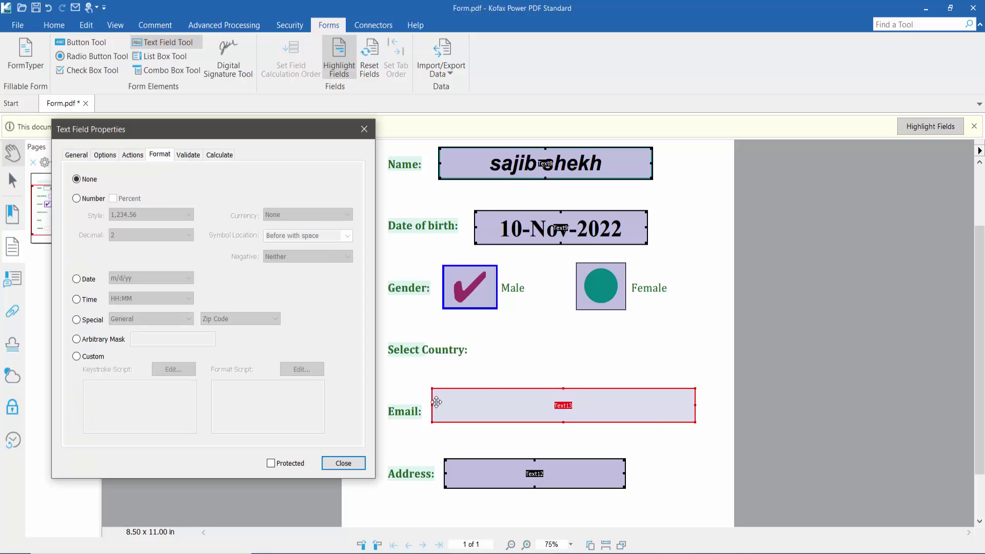
pyautogui.click(342, 463)
pyautogui.click(526, 408)
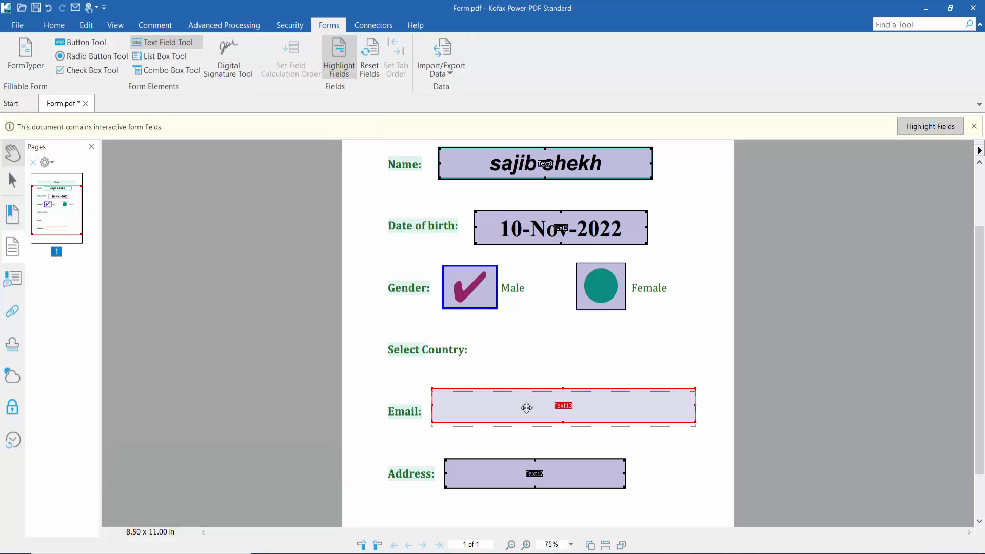
pyautogui.moveTo(527, 408); pyautogui.dragTo(526, 407)
pyautogui.rightClick(502, 414)
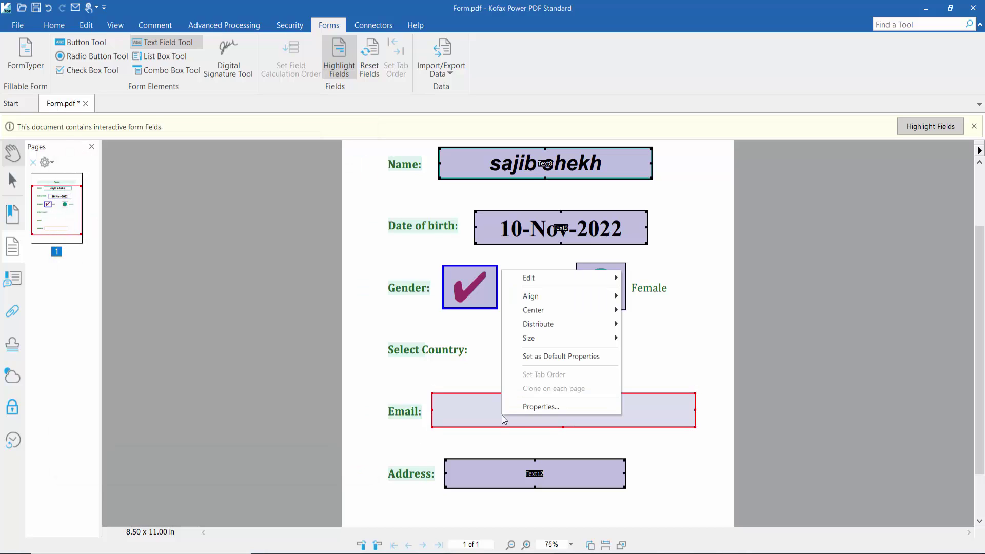
pyautogui.click(535, 407)
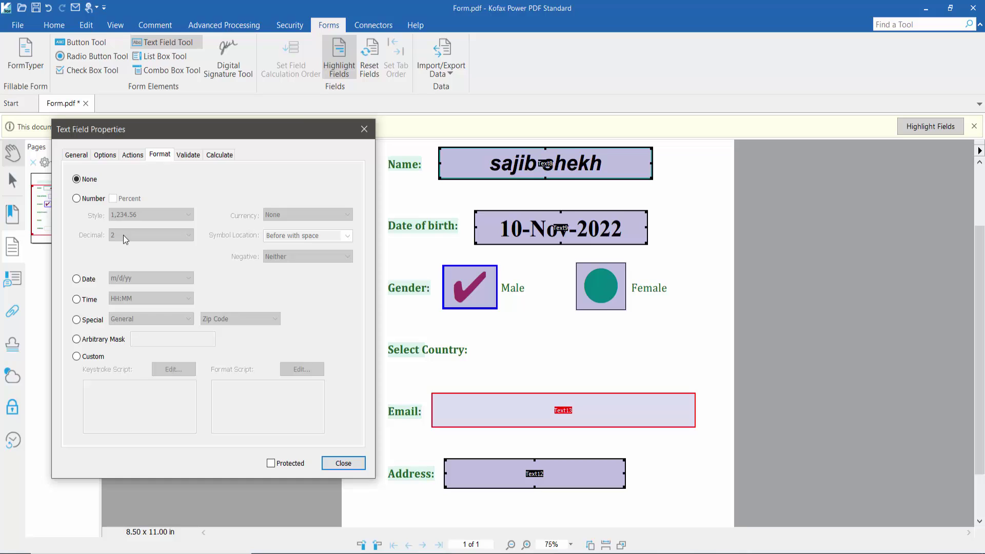
# Give the Email field a green border and a white background
pyautogui.click(76, 155)
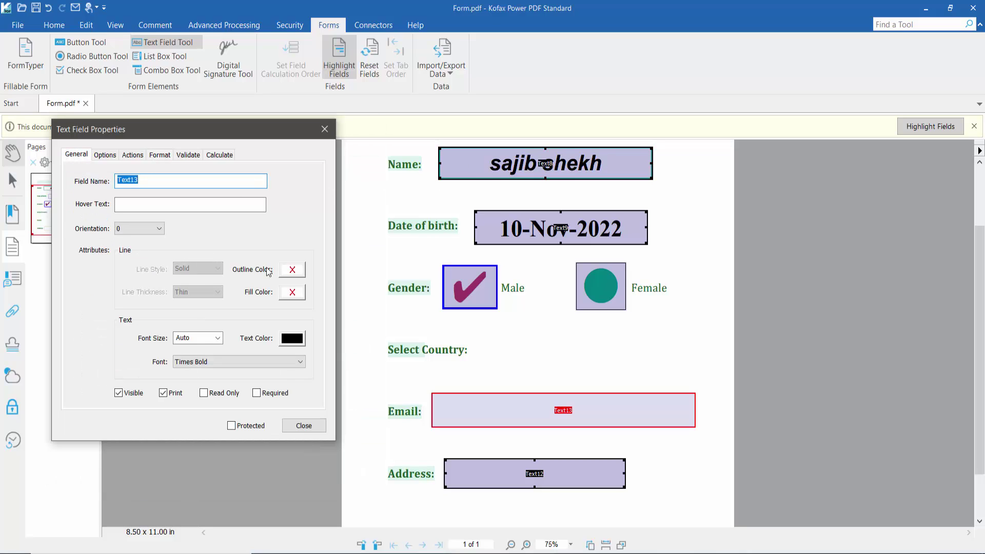
pyautogui.click(292, 269)
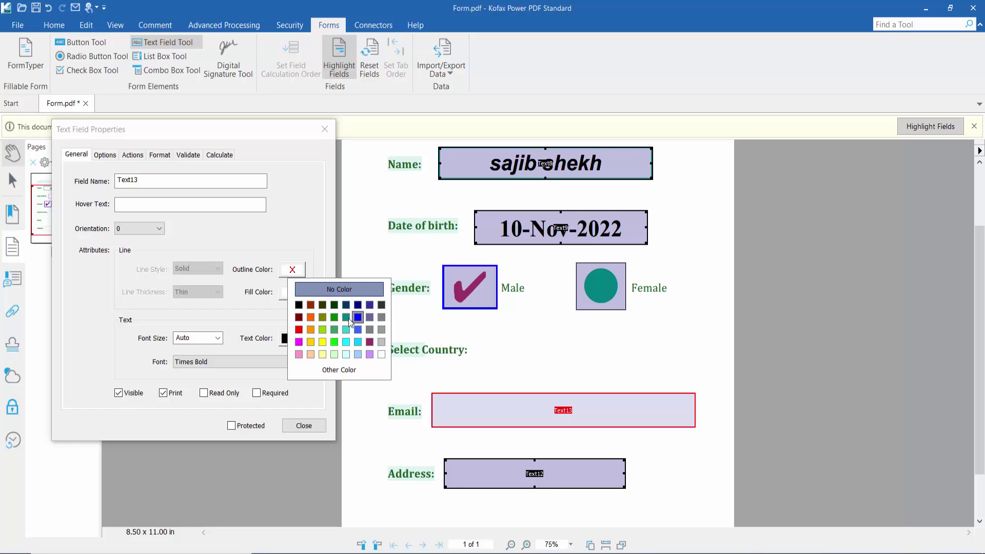
pyautogui.click(334, 318)
pyautogui.click(292, 292)
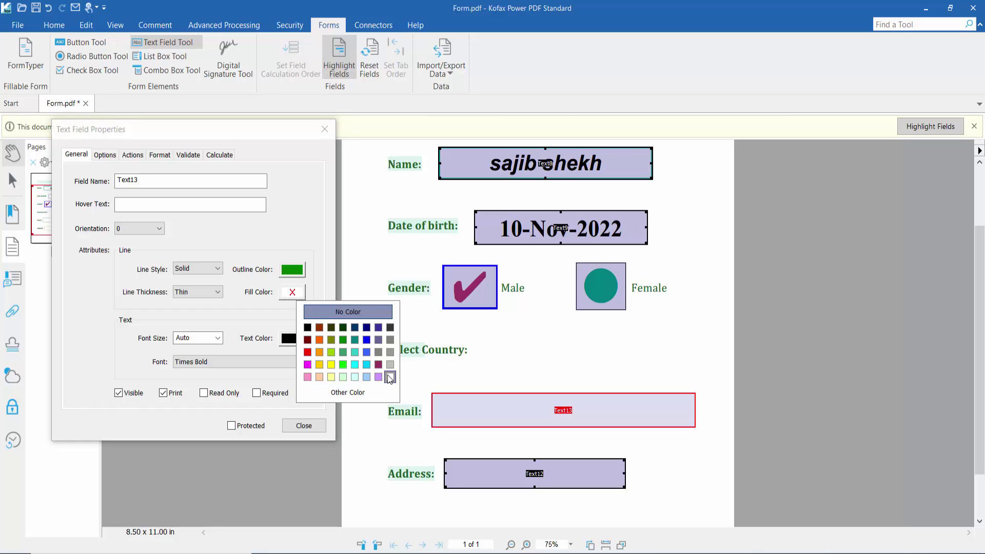
pyautogui.click(391, 377)
# Set the Email field's text to magenta Arial Black
pyautogui.click(299, 342)
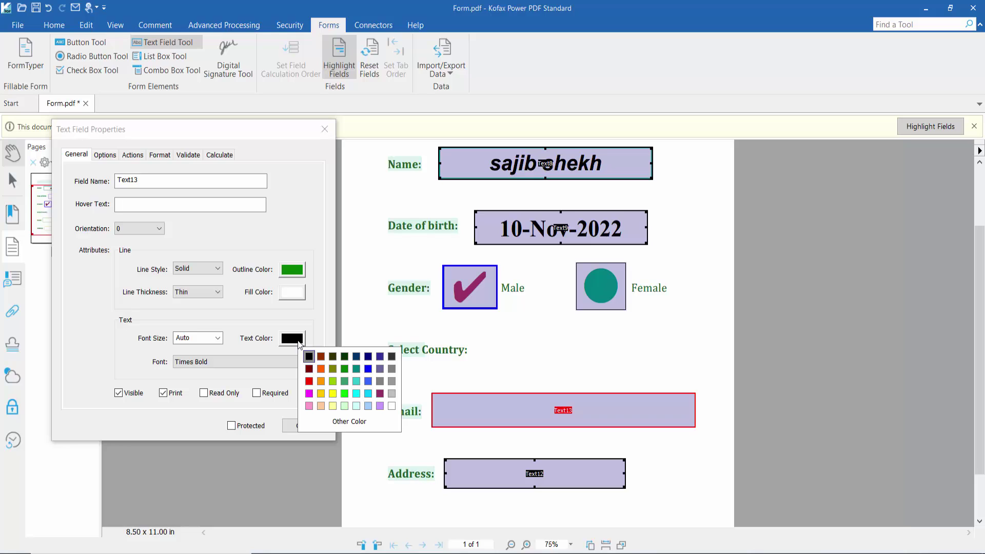
pyautogui.click(309, 395)
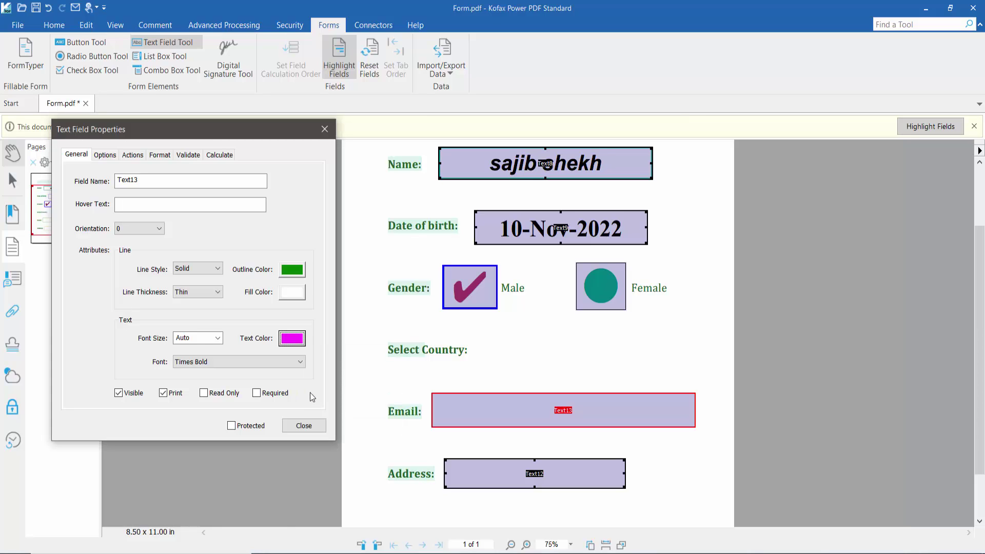
pyautogui.click(244, 363)
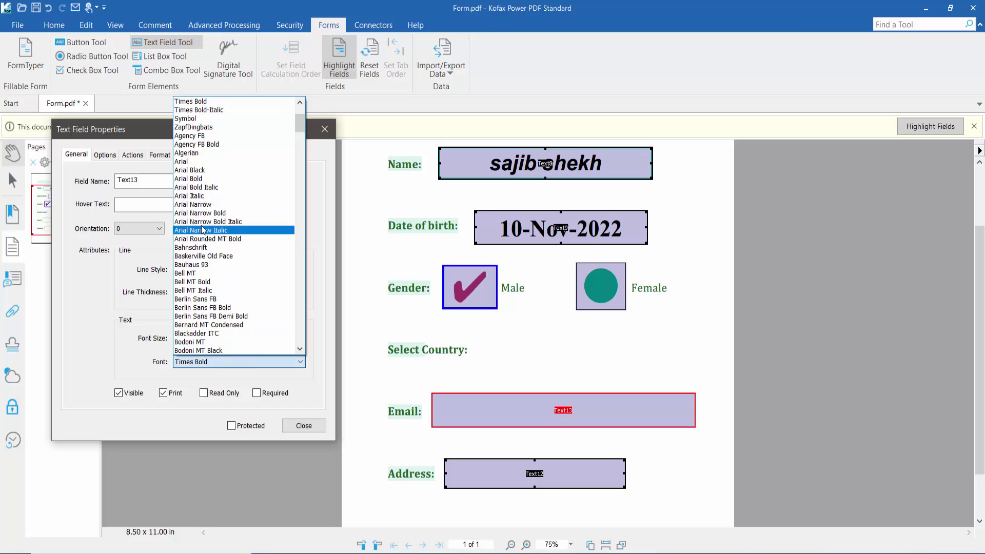
pyautogui.click(191, 170)
pyautogui.click(141, 156)
pyautogui.click(105, 155)
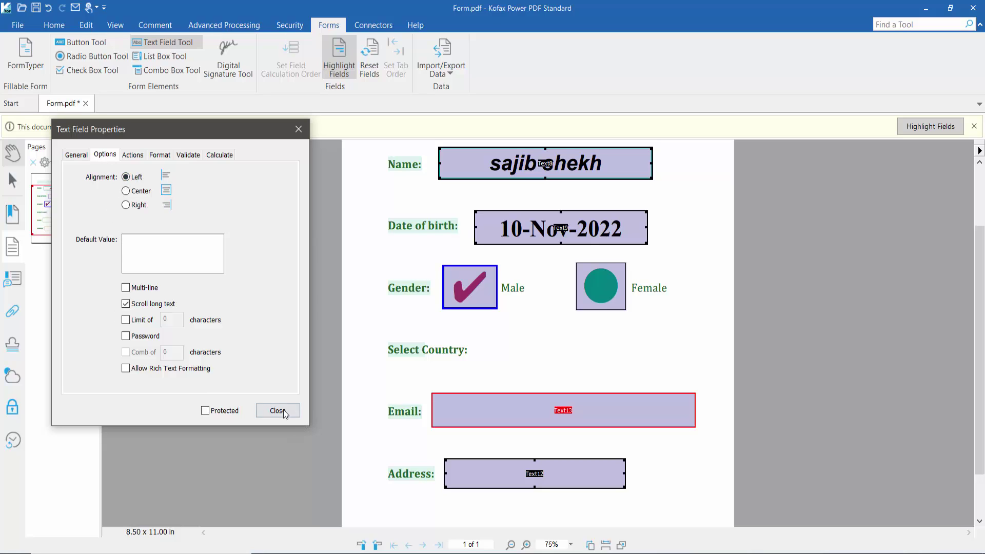
pyautogui.click(277, 411)
# Enter a test e-mail address in the Email field using the autocomplete suggestion
pyautogui.click(9, 151)
pyautogui.click(503, 420)
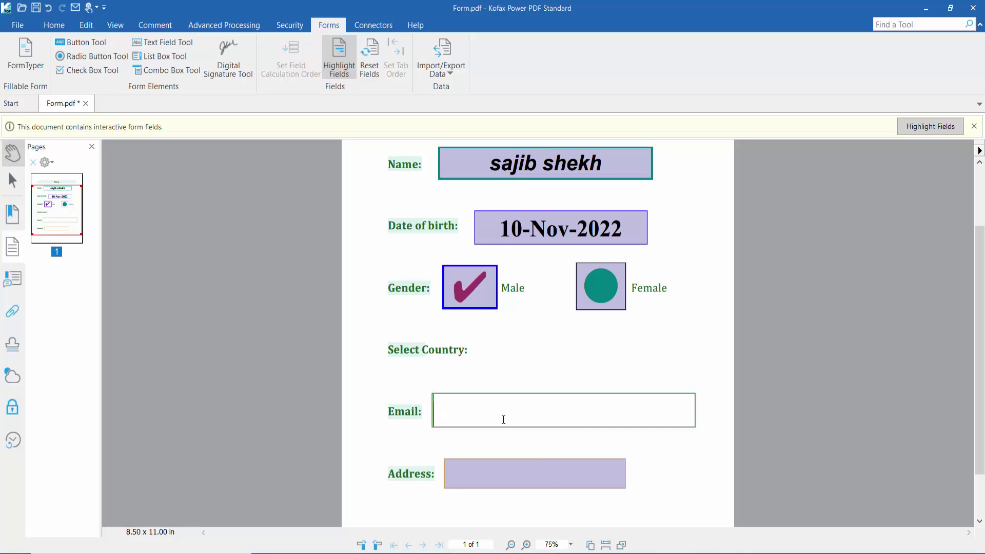
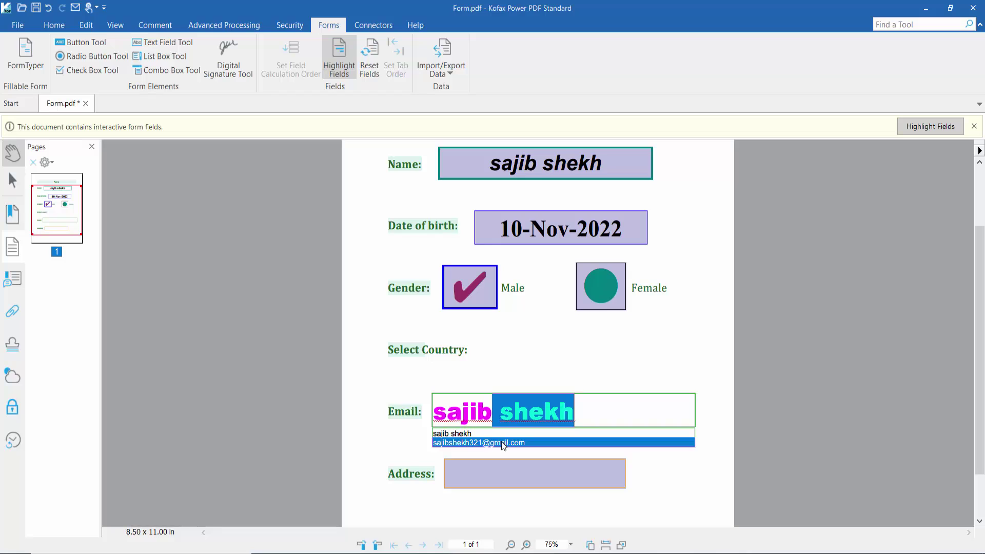
pyautogui.click(504, 442)
pyautogui.click(698, 451)
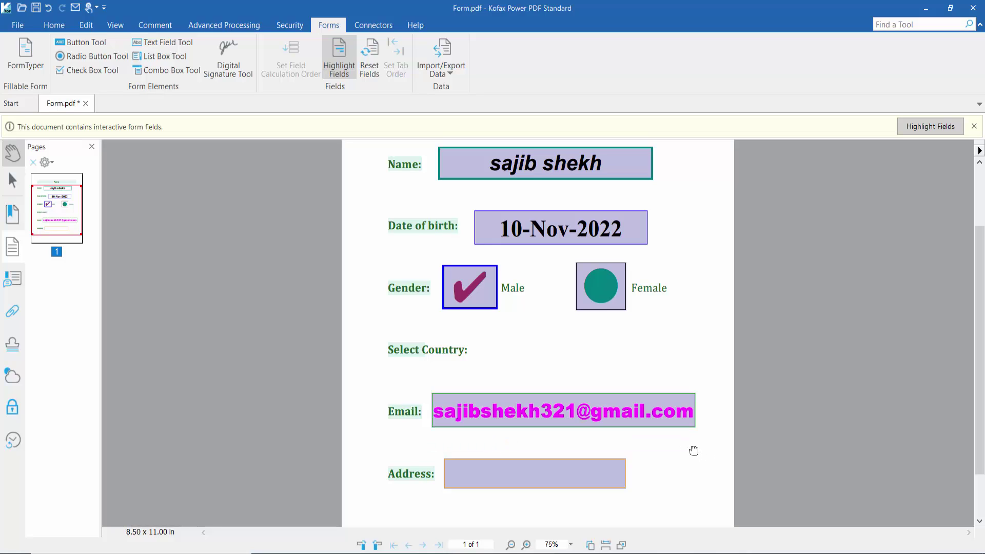
pyautogui.scroll(-1, 691, 395)
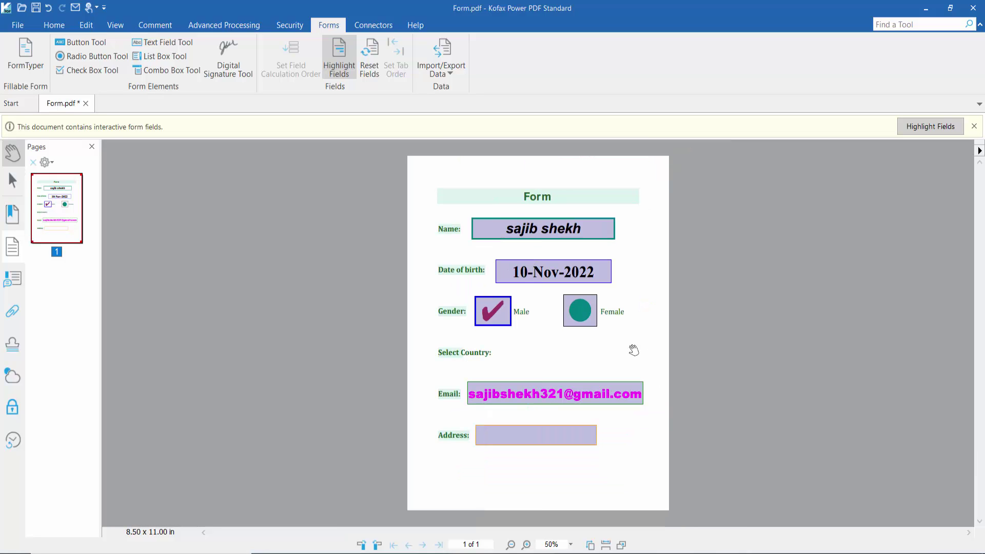
pyautogui.click(21, 27)
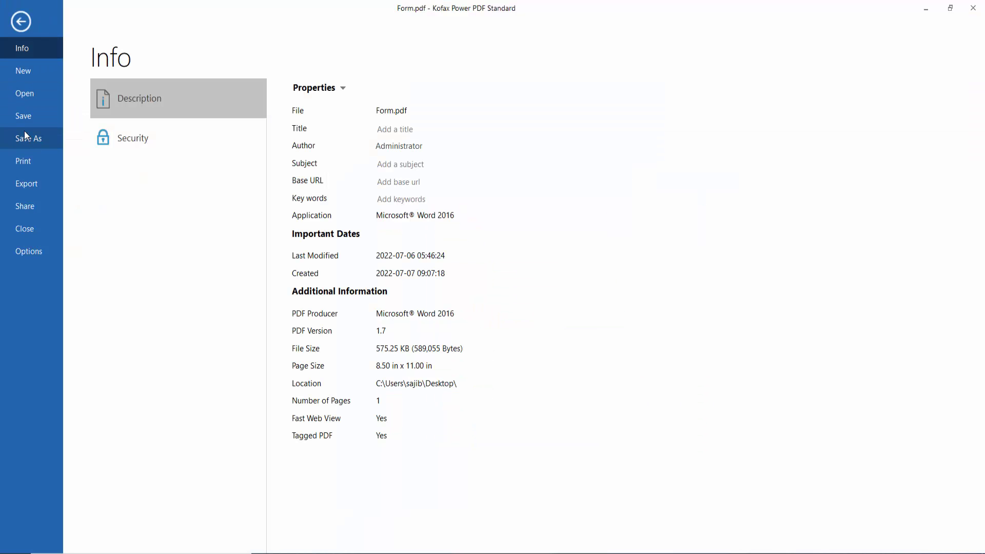
pyautogui.click(20, 21)
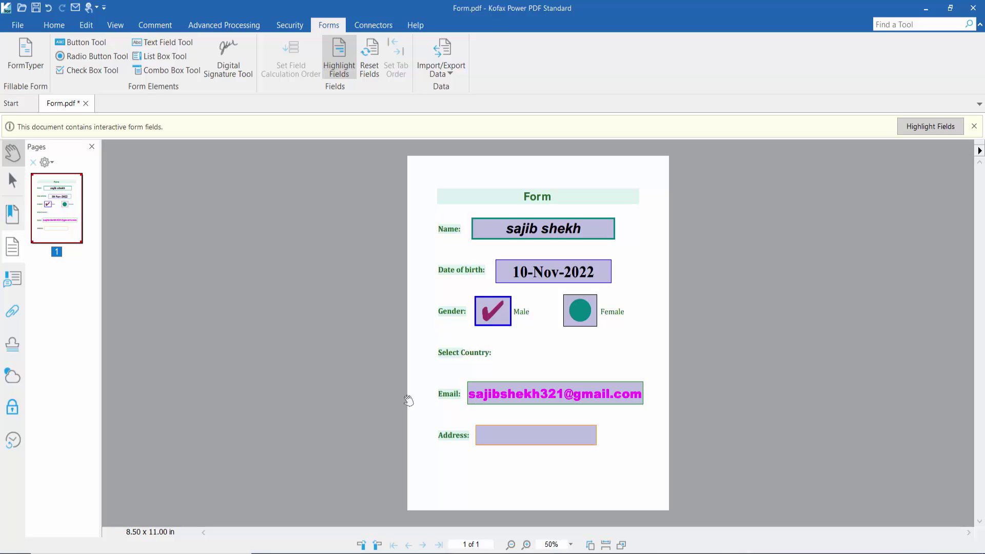